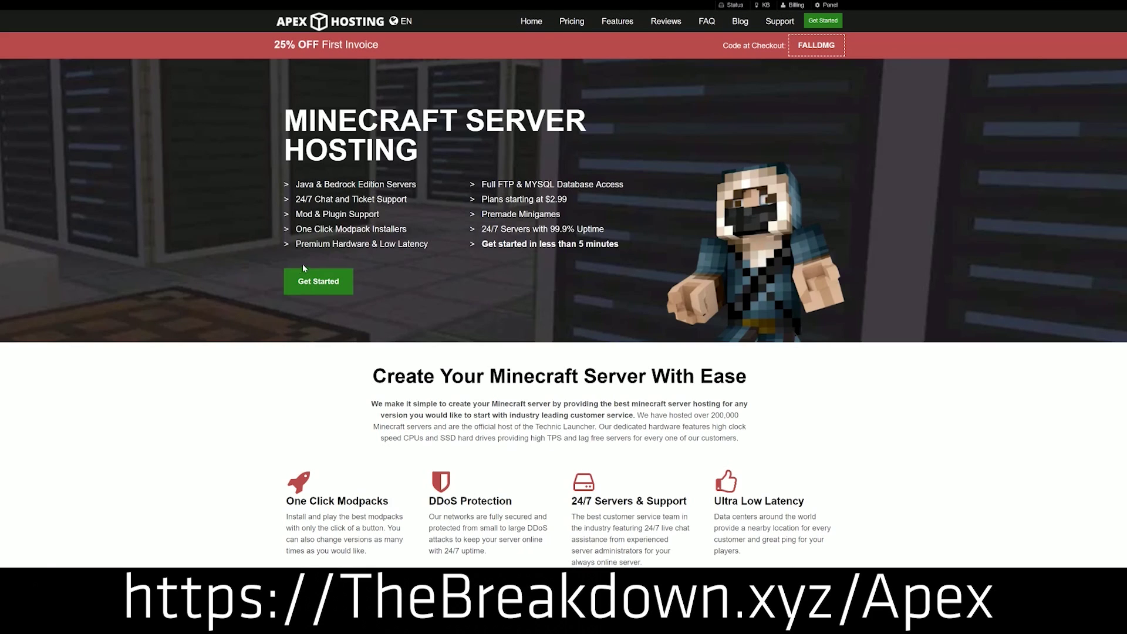
Scroll to the Apex Hosting feature grid and highlight One Click Modpacks, Automated Backups and Instant Setup.
scroll(432, 278, "down", 3)
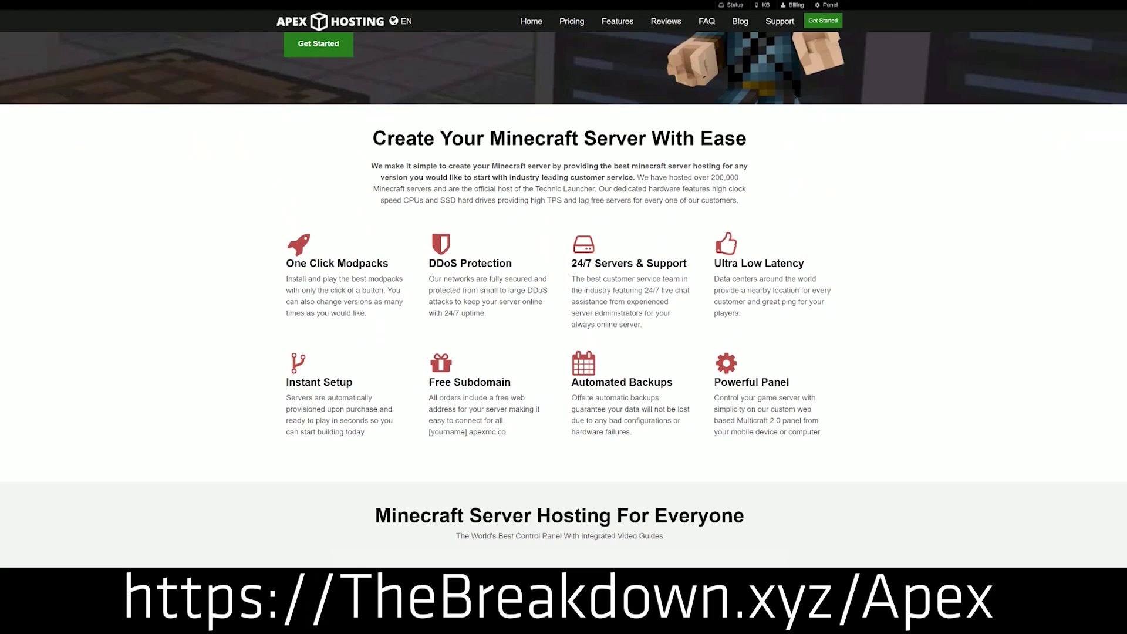
left_click_drag(285, 263, 690, 267)
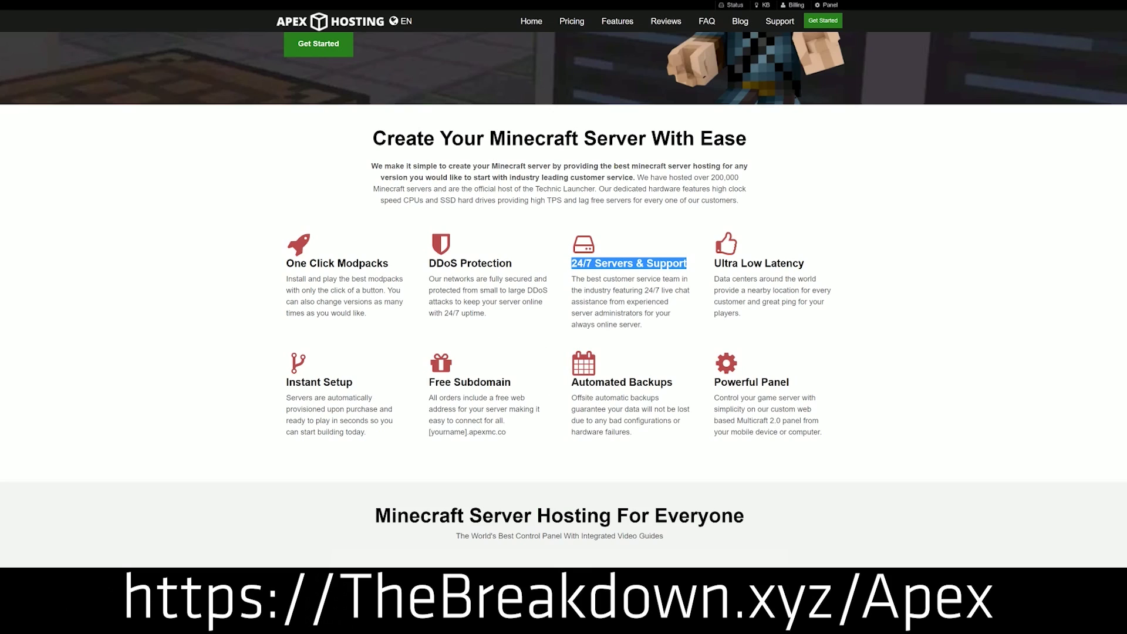
left_click_drag(571, 382, 707, 382)
left_click(547, 385)
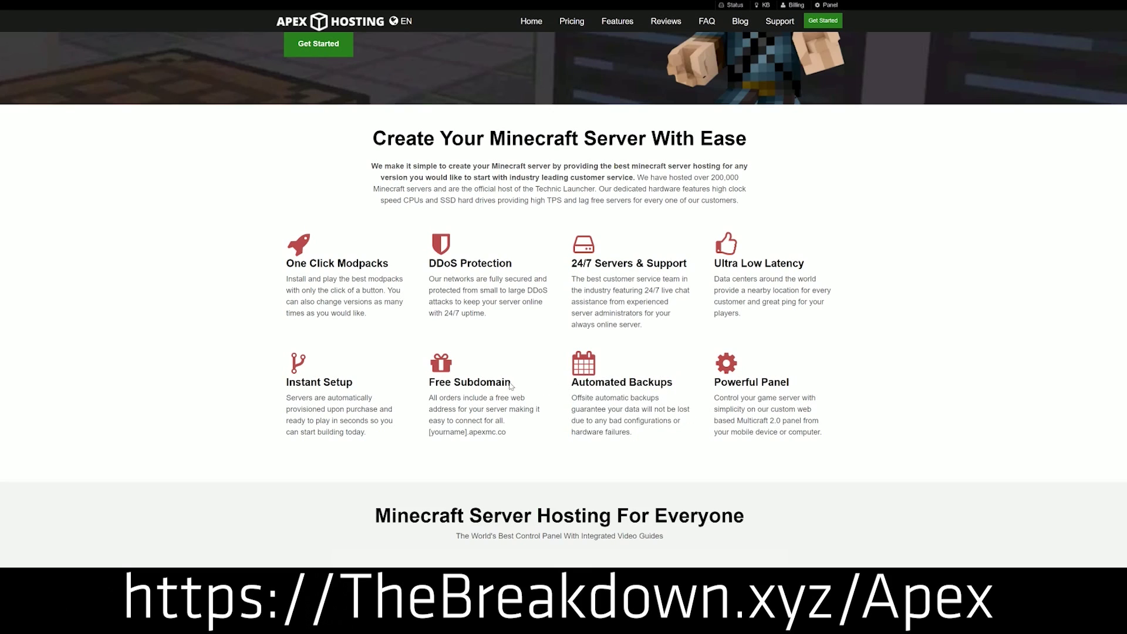
left_click_drag(367, 433, 286, 382)
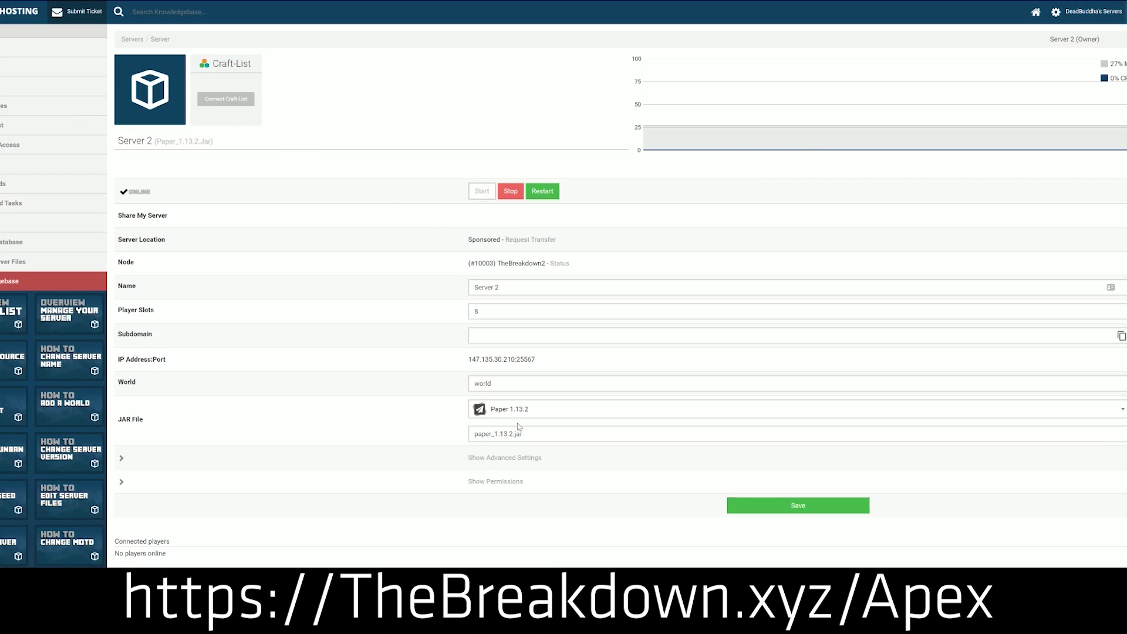
Change Server 2's JAR file version to Minecraft 1.15 and keep the existing world.
left_click(530, 410)
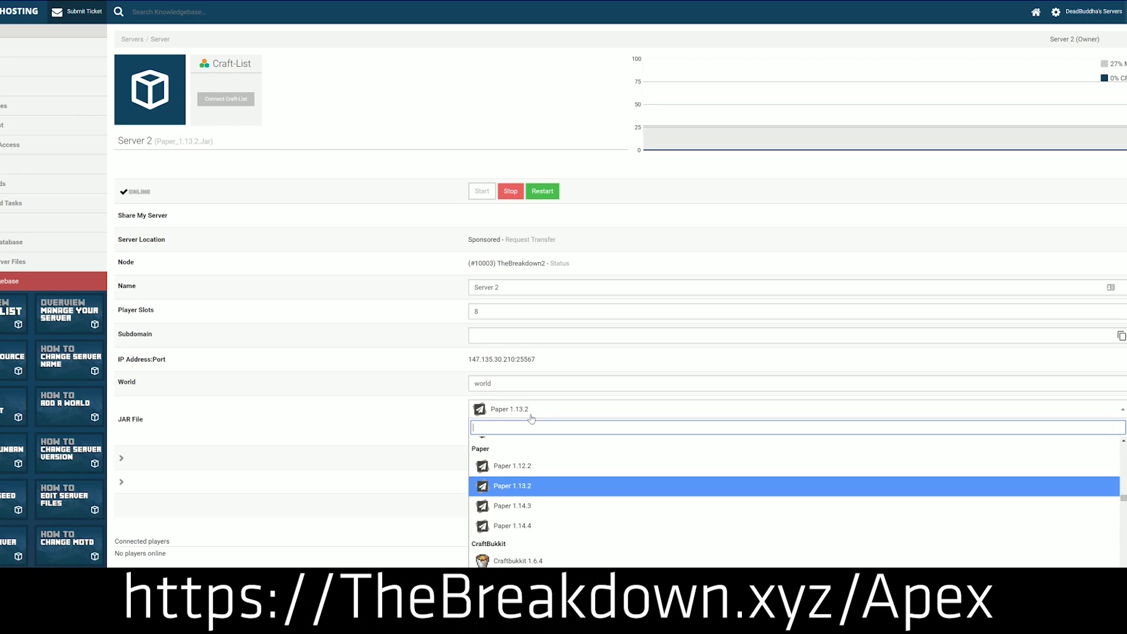
scroll(524, 510, "down", 3)
scroll(524, 510, "down", 10)
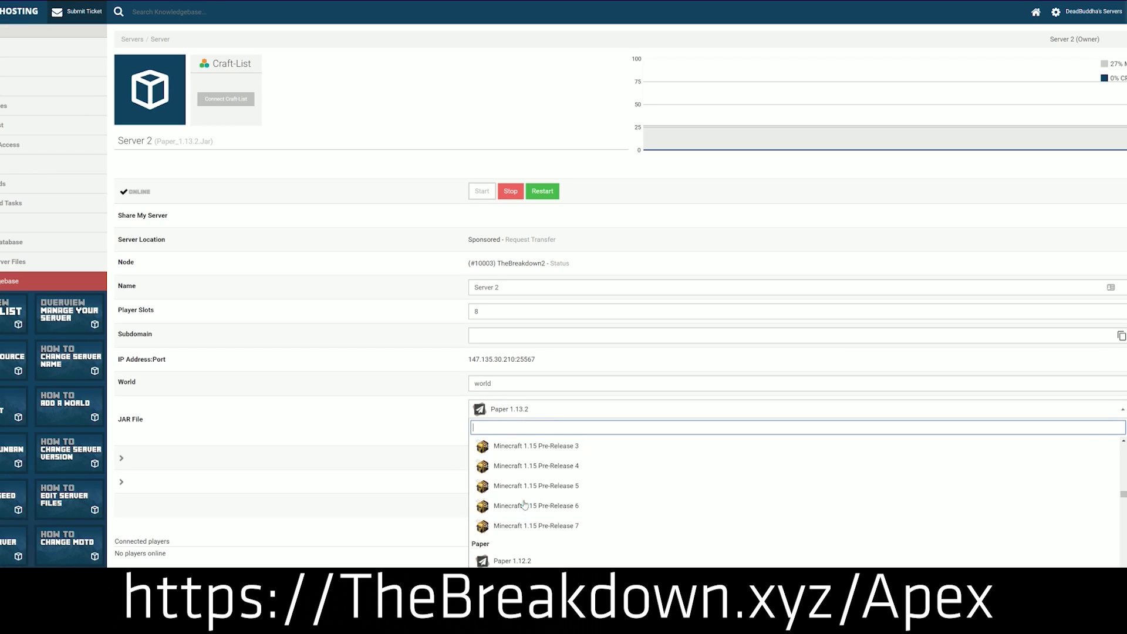
scroll(524, 493, "down", 1)
scroll(525, 488, "up", 3)
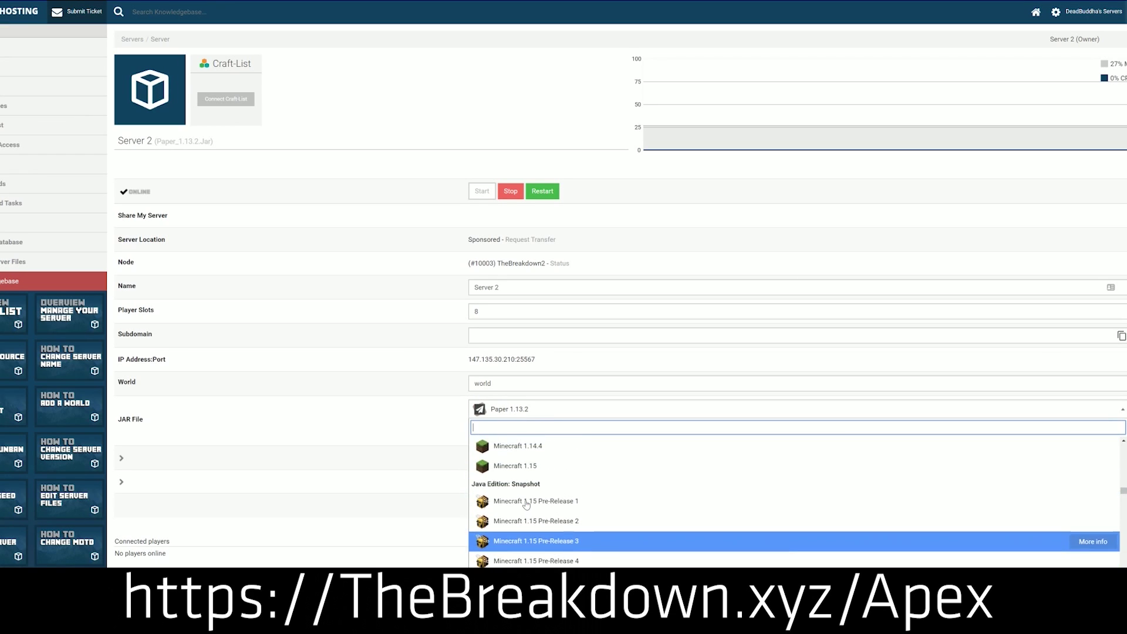
scroll(526, 478, "down", 2)
scroll(525, 493, "up", 5)
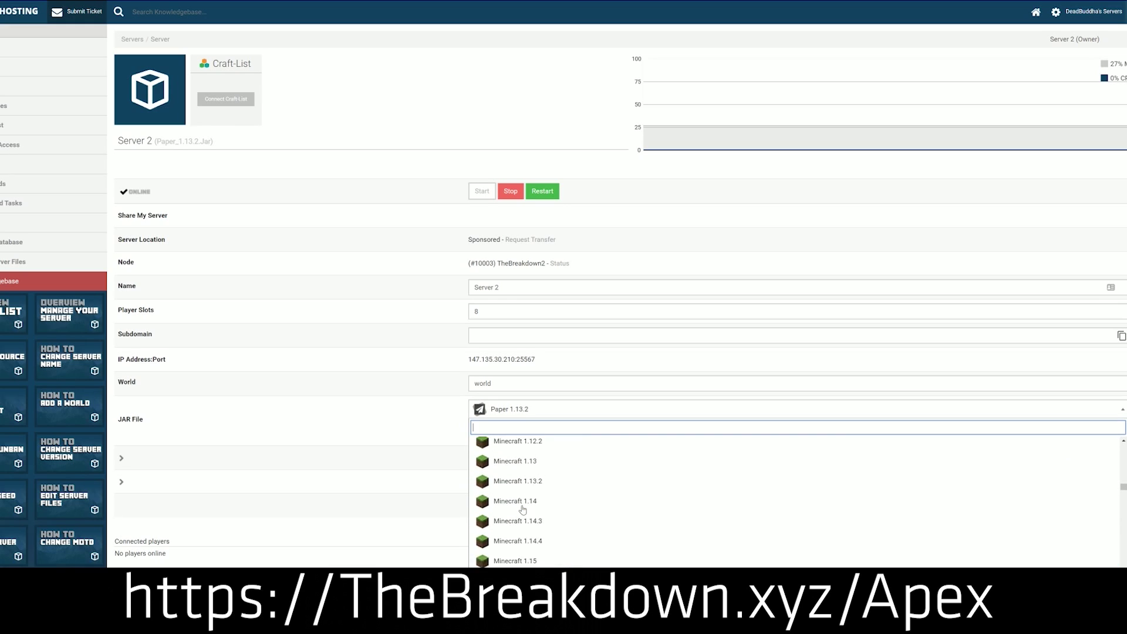
scroll(524, 509, "down", 1)
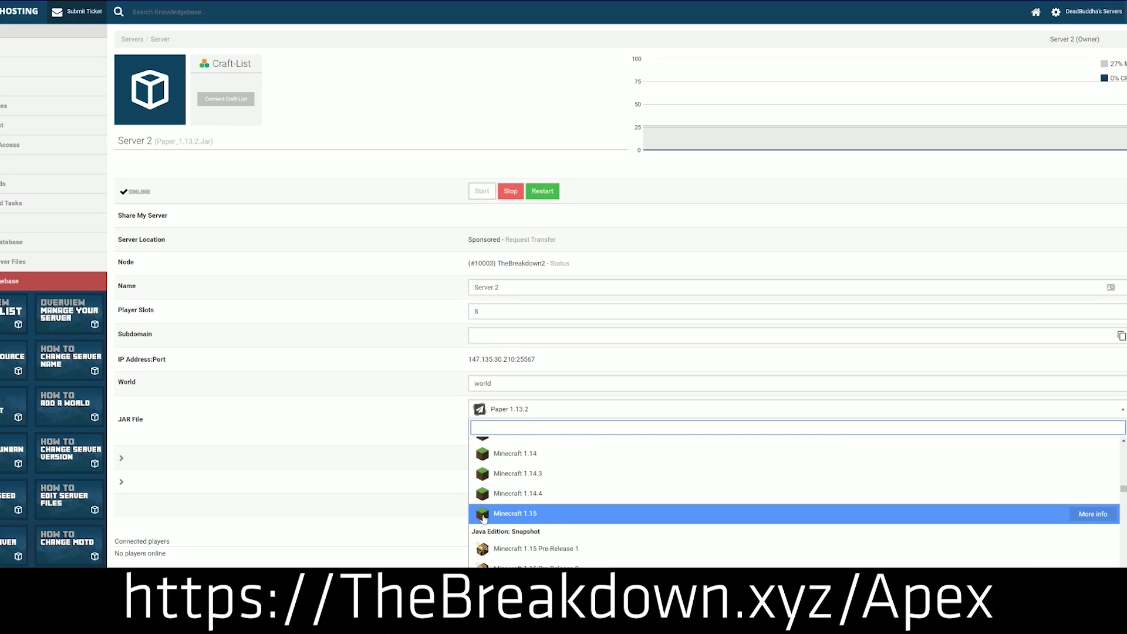
left_click(575, 515)
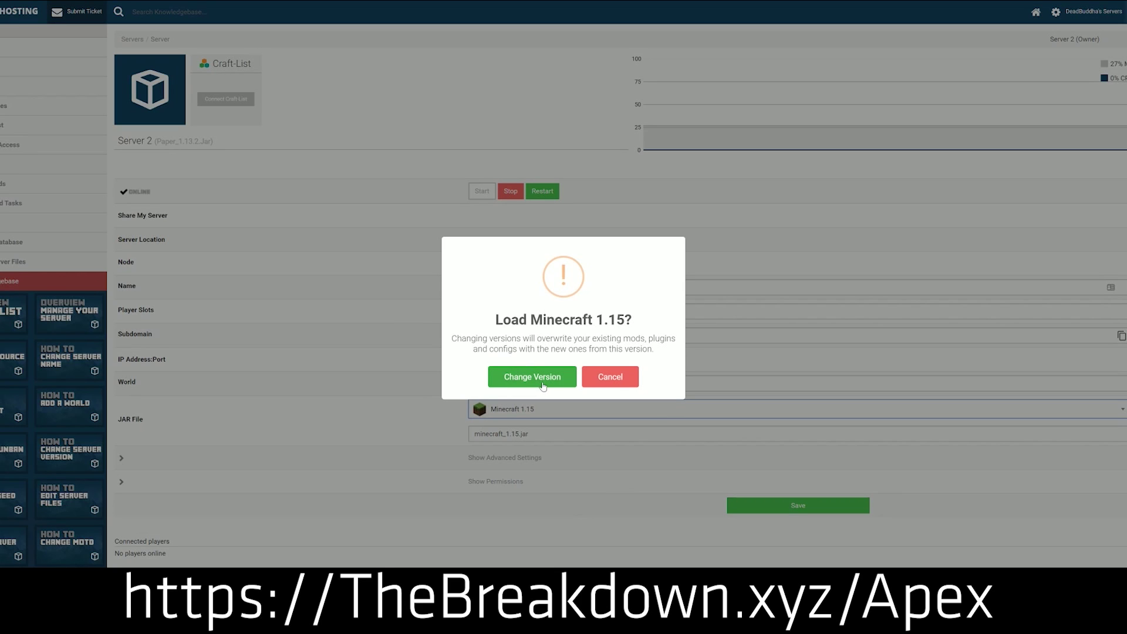
left_click(524, 377)
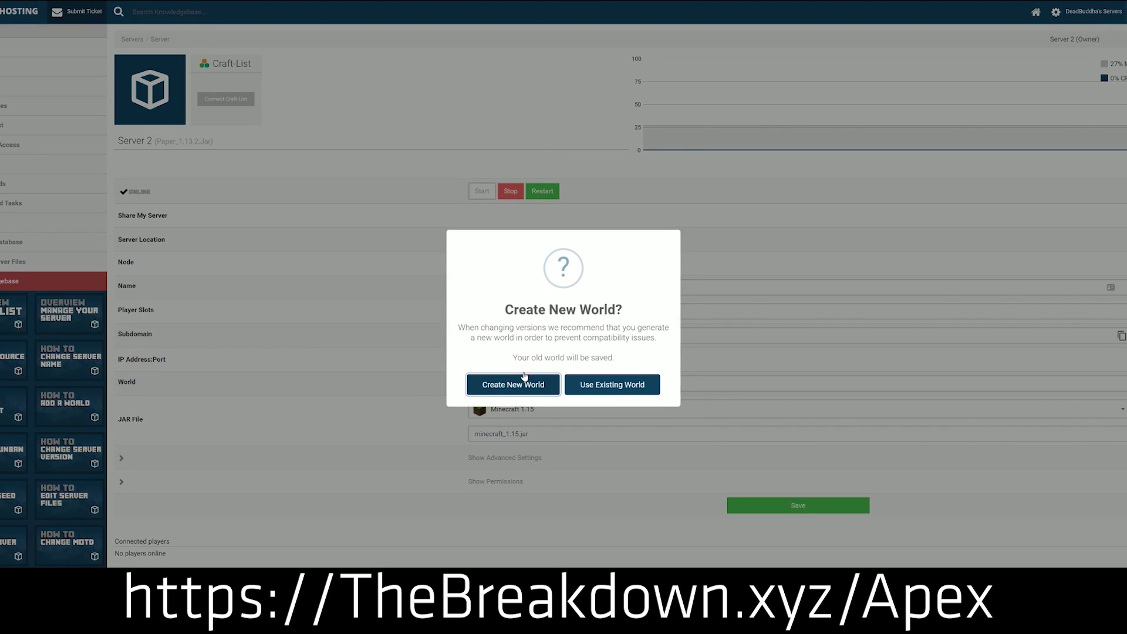
left_click(608, 388)
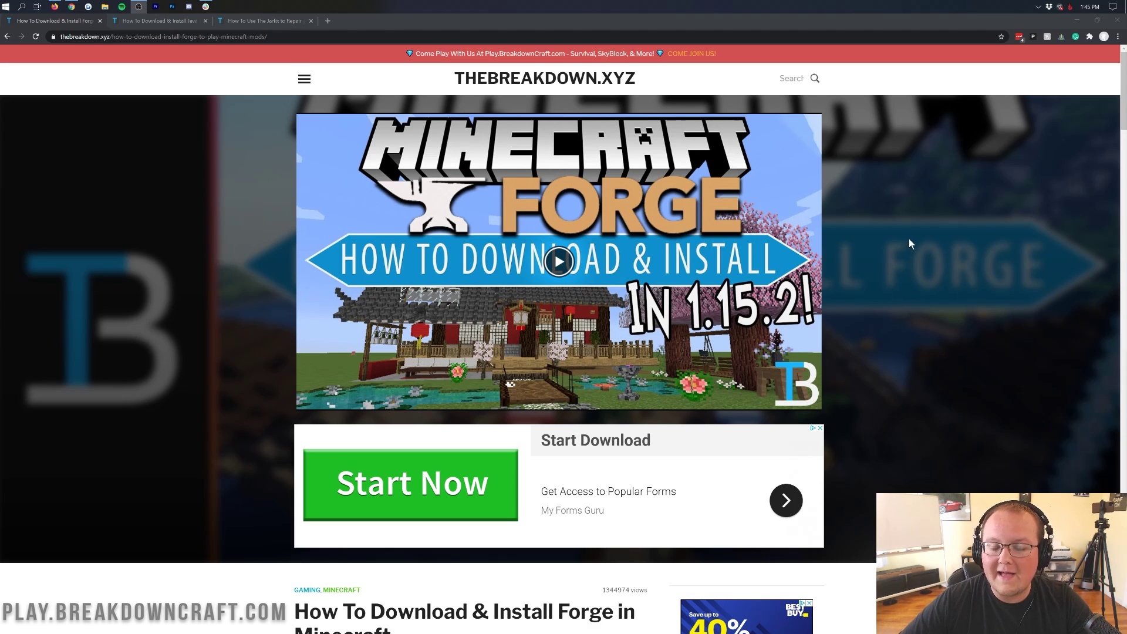
Scroll through the Forge install article and open the Download Forge link in a new tab.
scroll(906, 234, "down", 6)
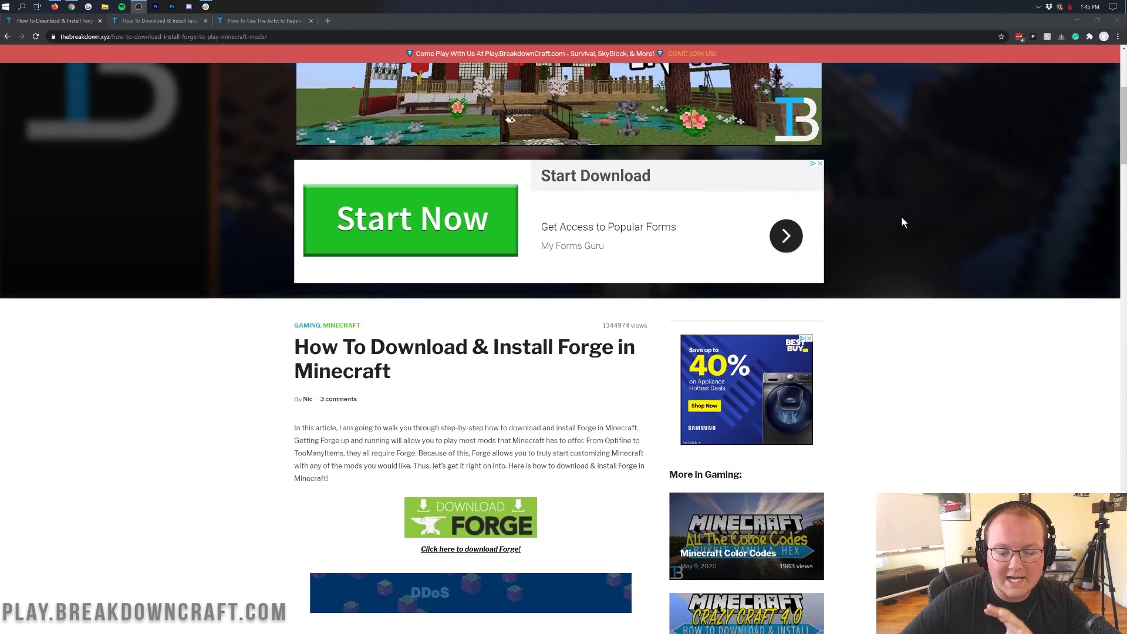
scroll(576, 173, "down", 1)
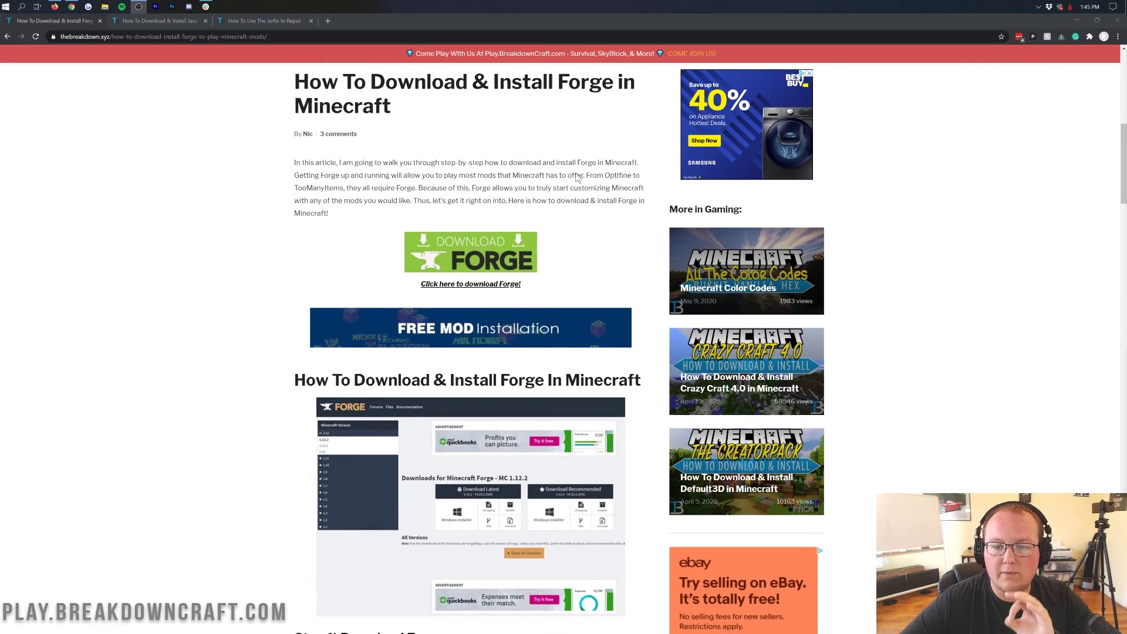
scroll(577, 178, "down", 1)
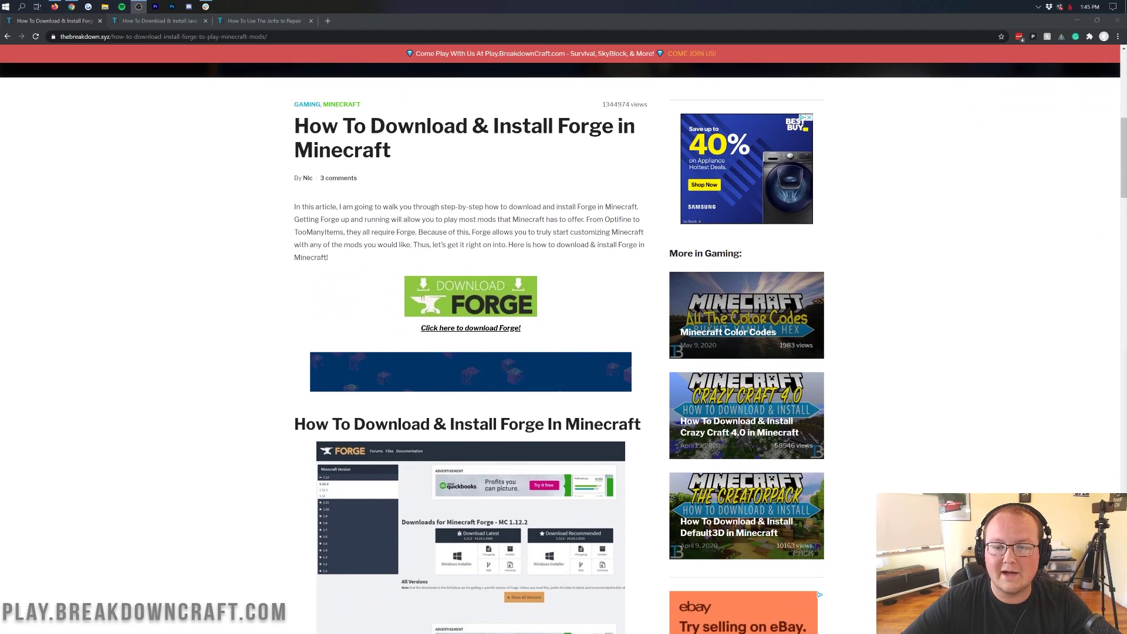
left_click_drag(603, 104, 613, 104)
left_click(523, 156)
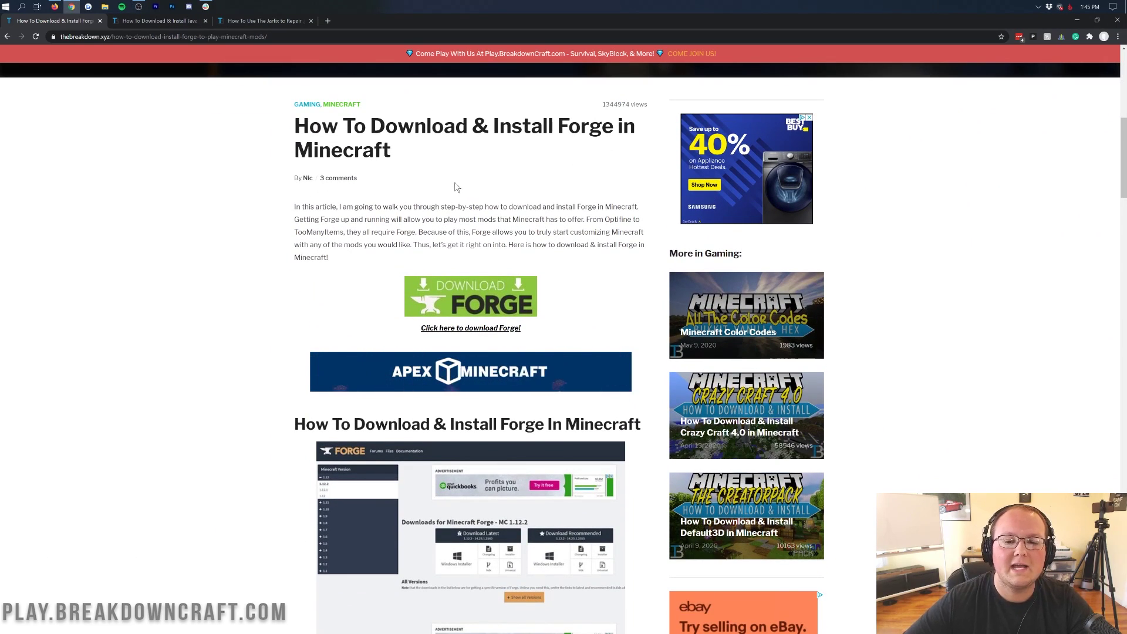
scroll(456, 186, "down", 5)
scroll(471, 91, "down", 15)
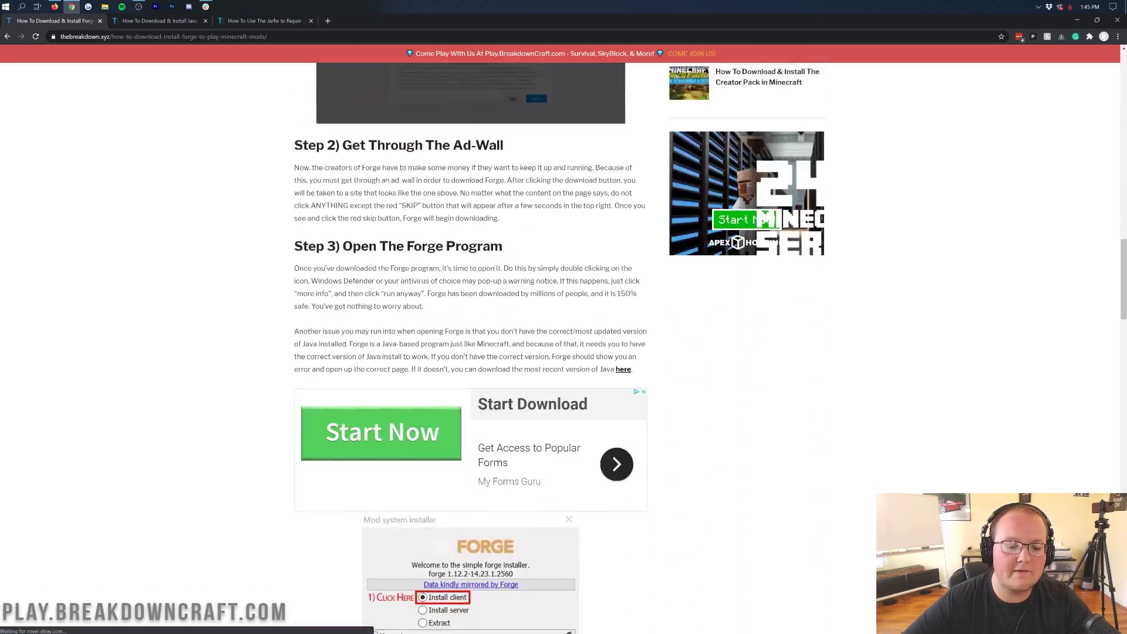
scroll(471, 88, "up", 12)
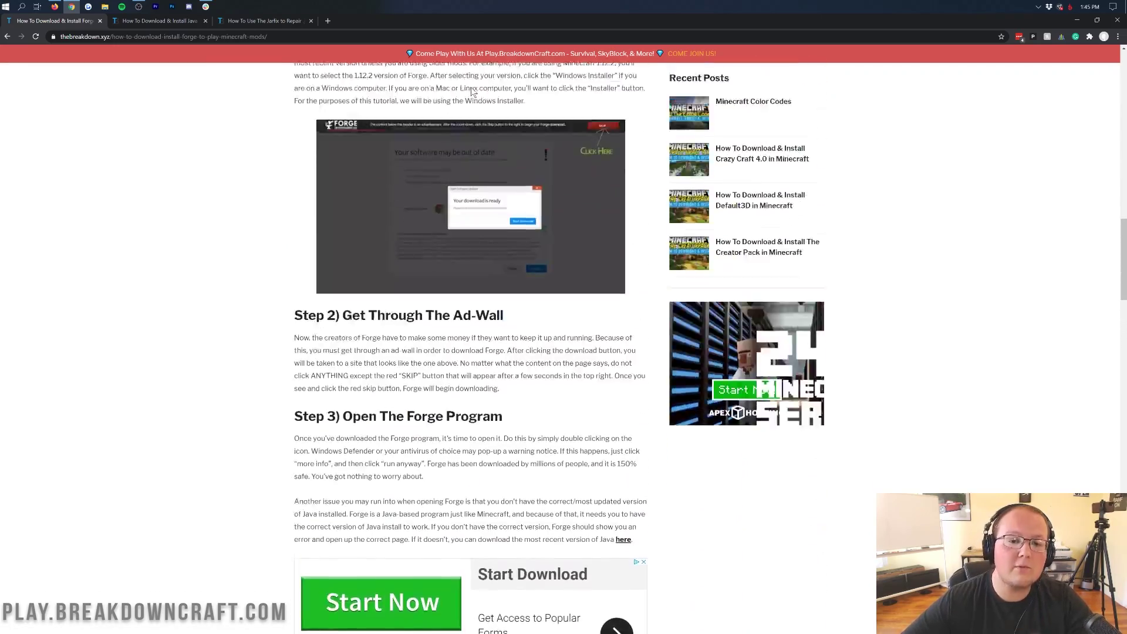
scroll(470, 91, "up", 9)
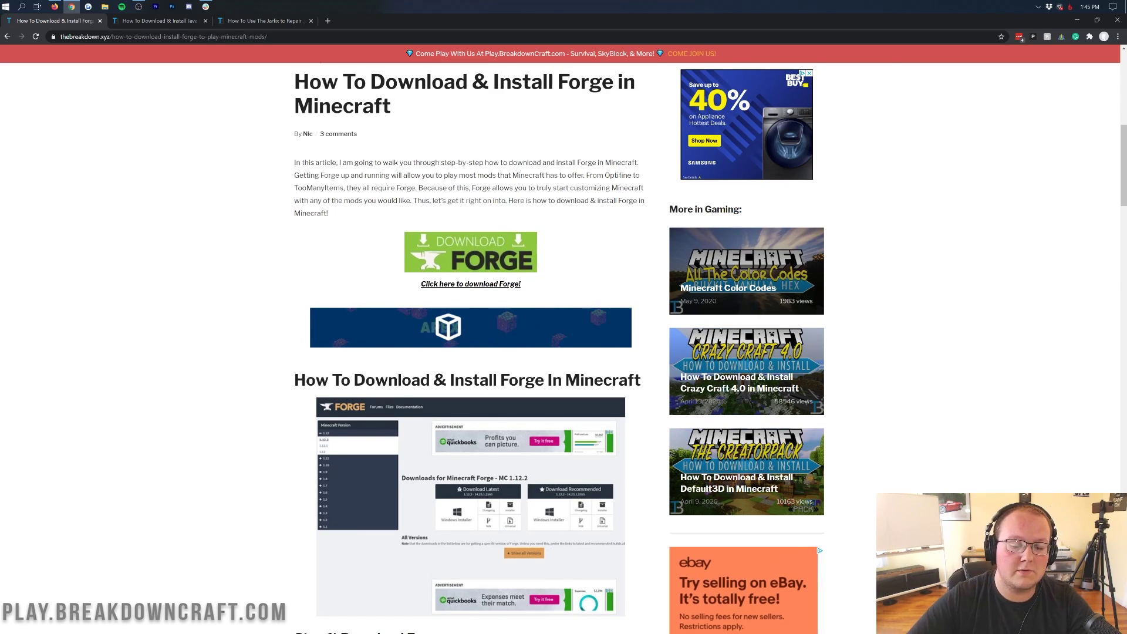
left_click(454, 251)
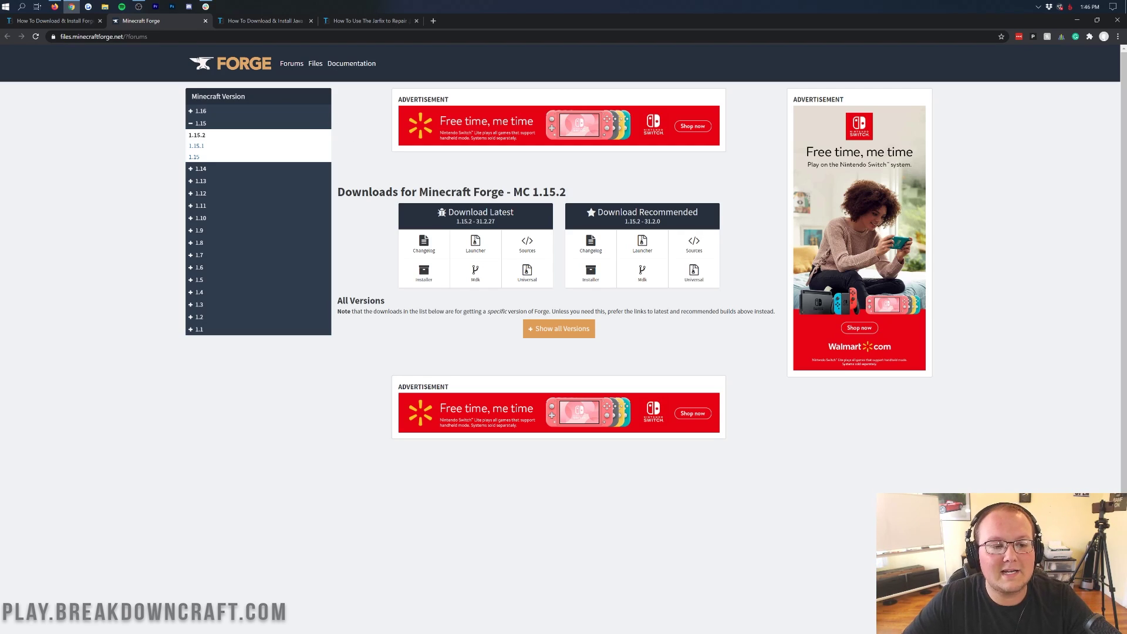
Open the Forge 1.16.1 downloads from the 1.16 sidebar and pick the latest Installer.
left_click(215, 115)
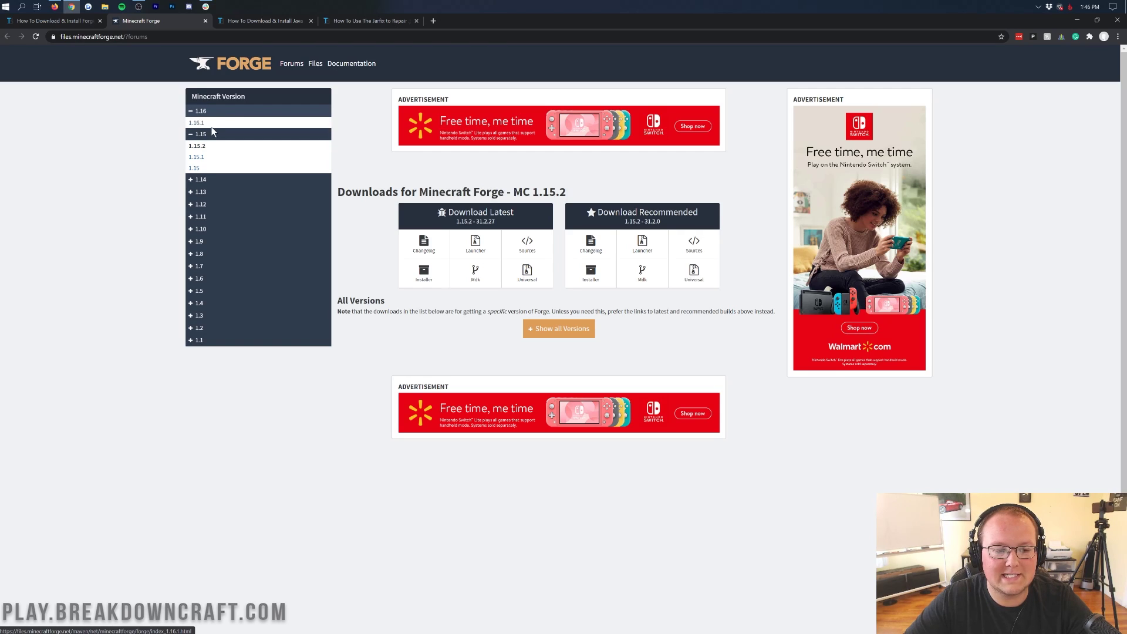
left_click(200, 124)
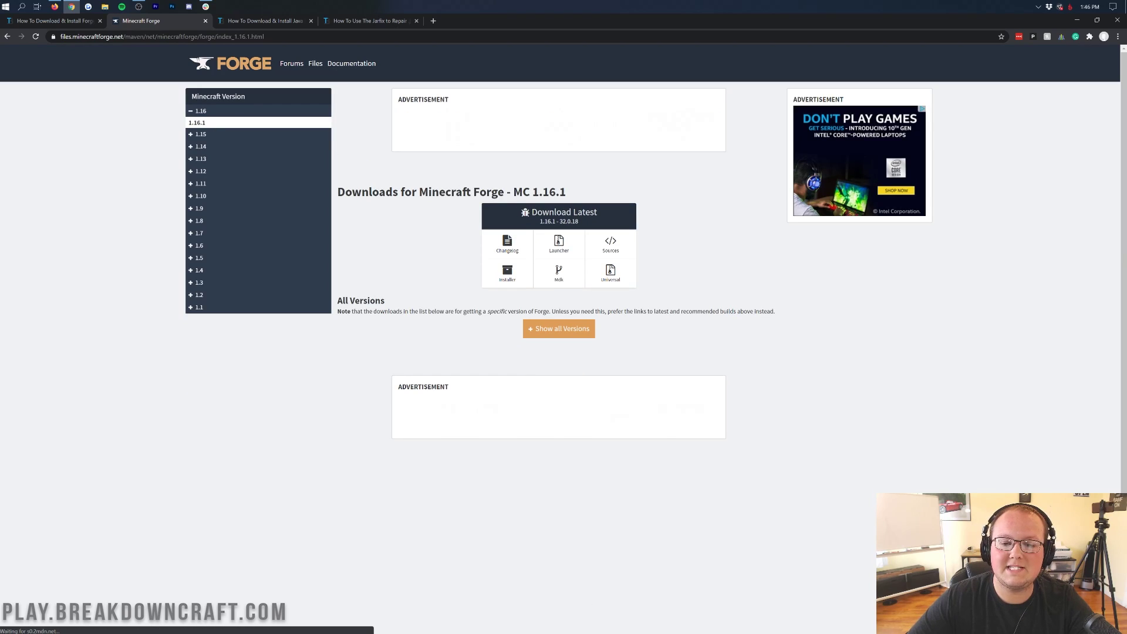
left_click_drag(513, 192, 571, 199)
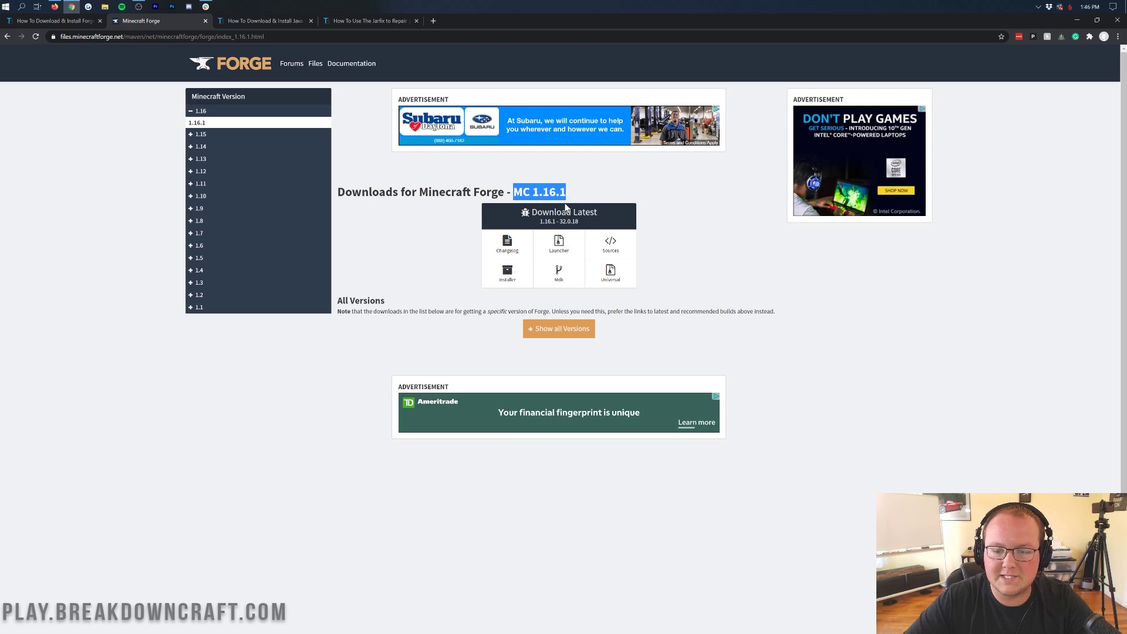
left_click(588, 184)
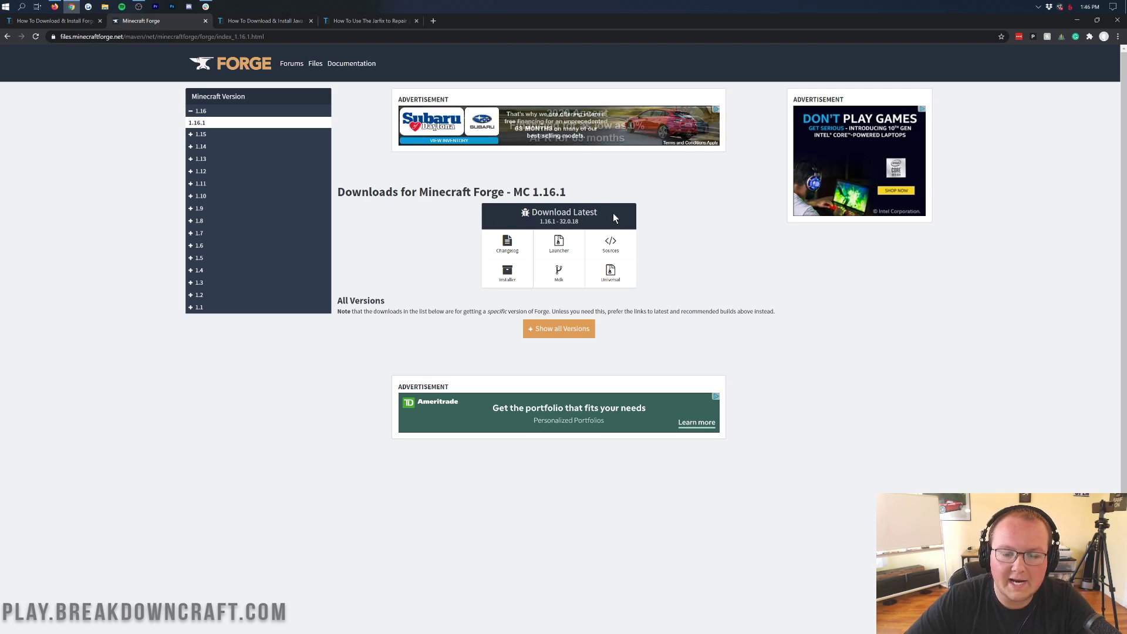
left_click(507, 280)
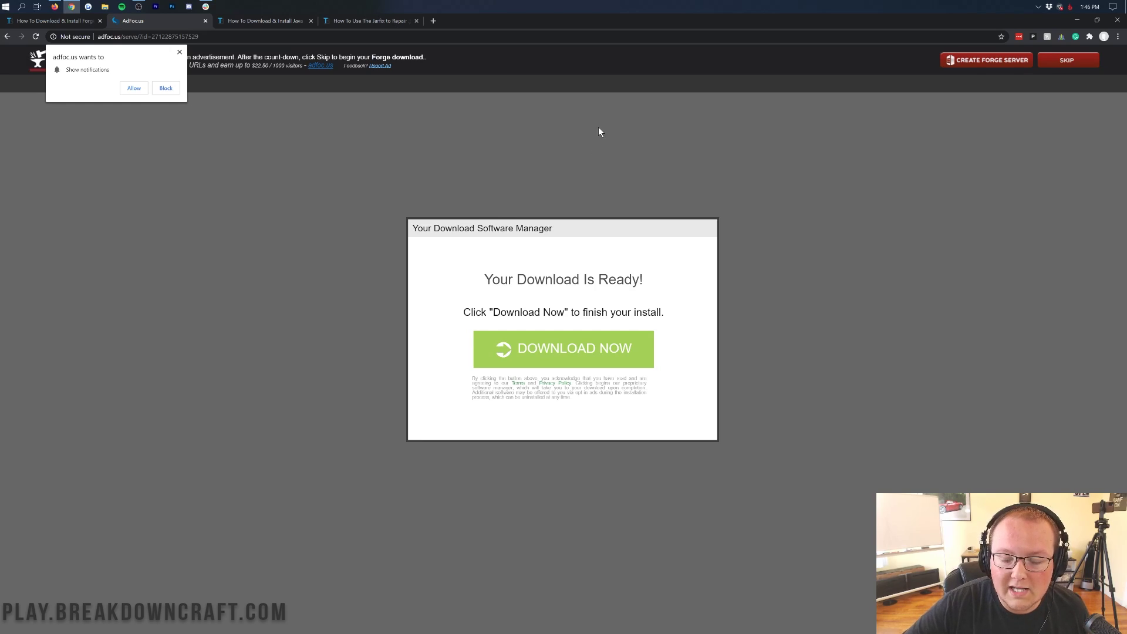
Skip the adfoc.us ad, keep the forge-1.16.1-32.0.1.jar download, and minimize the browser.
left_click(1074, 63)
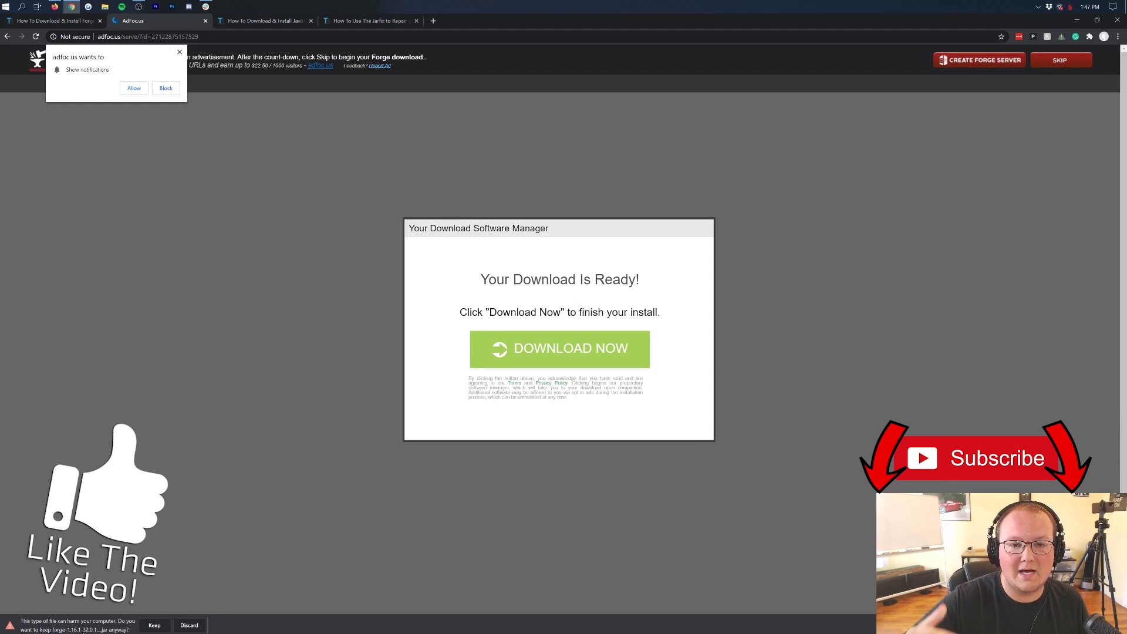
left_click(149, 627)
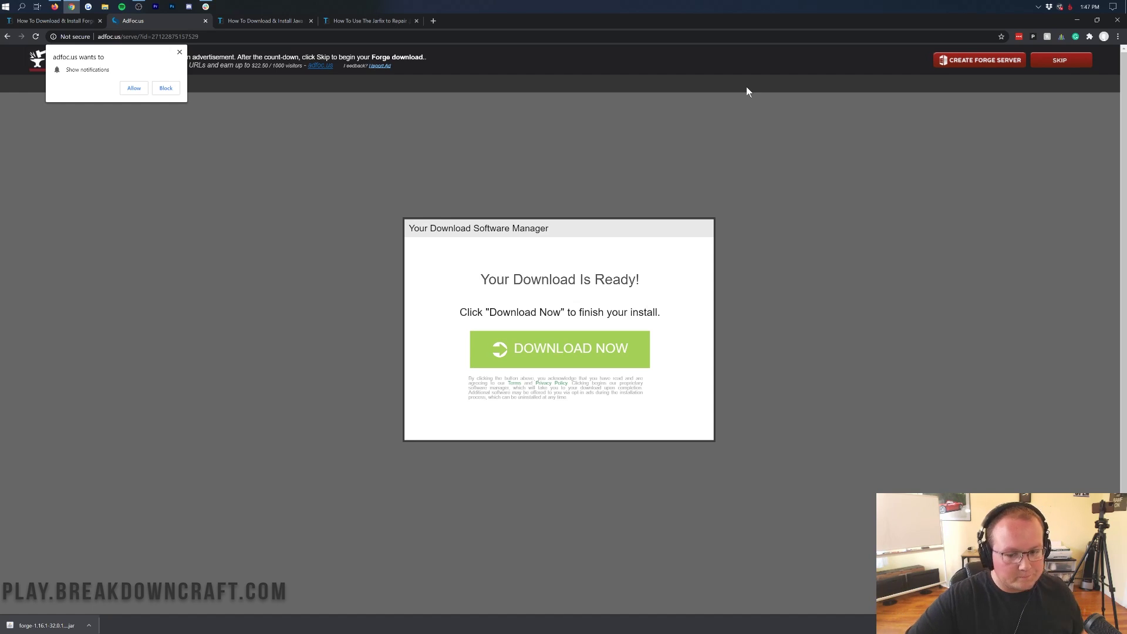
left_click(1077, 20)
Move the Forge jar to the desktop centre, open Downloads via Start search, then close it.
left_click_drag(21, 26, 480, 152)
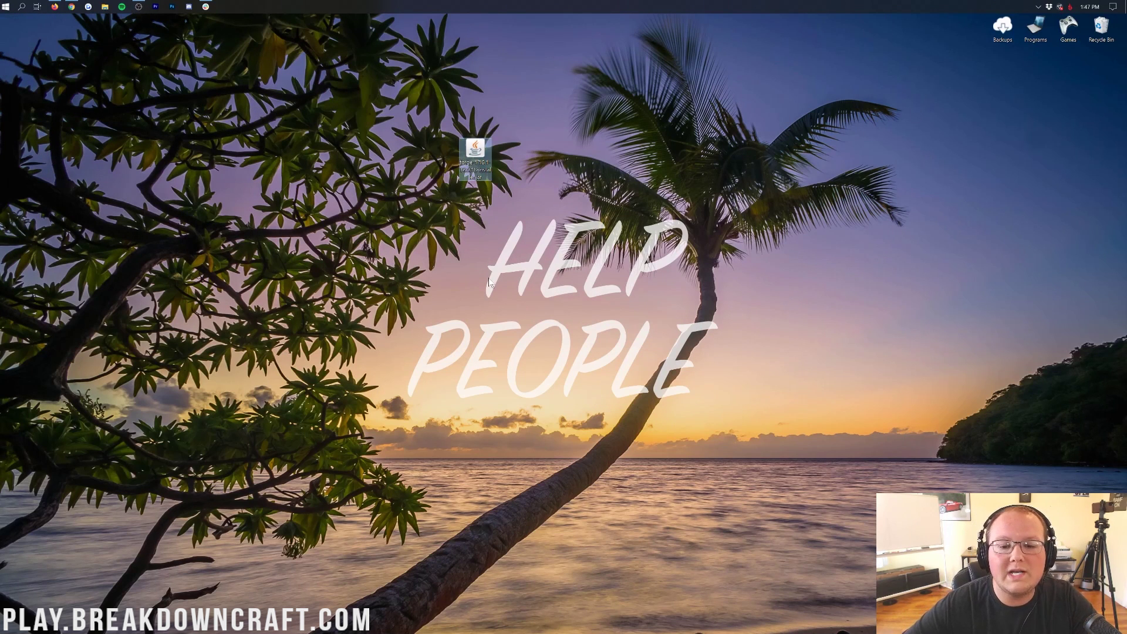
left_click(465, 205)
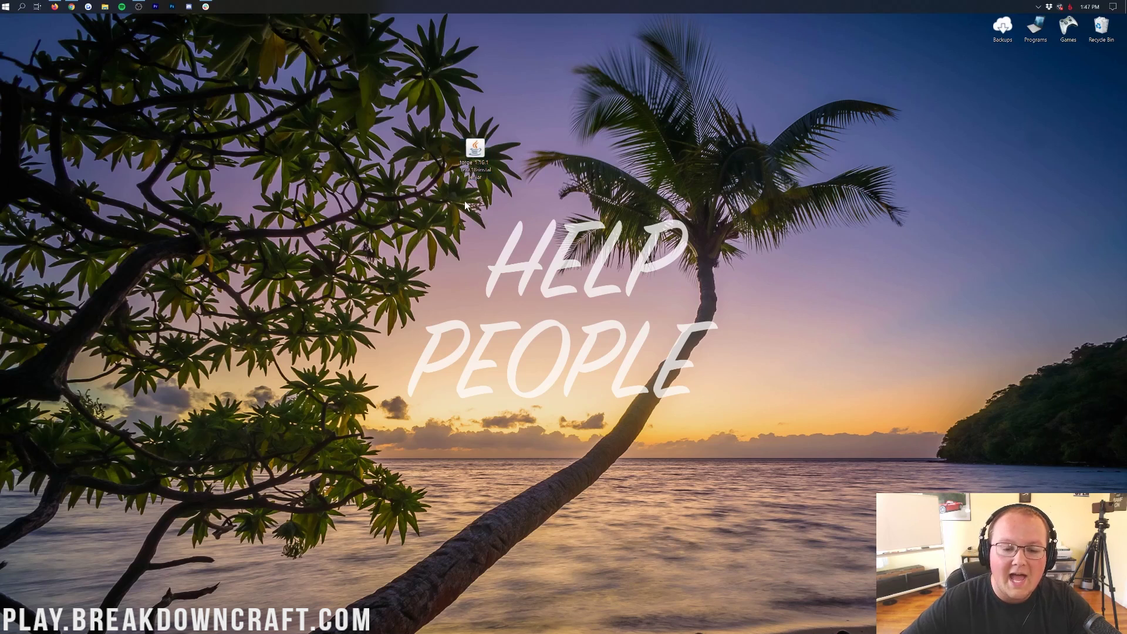
left_click(3, 6)
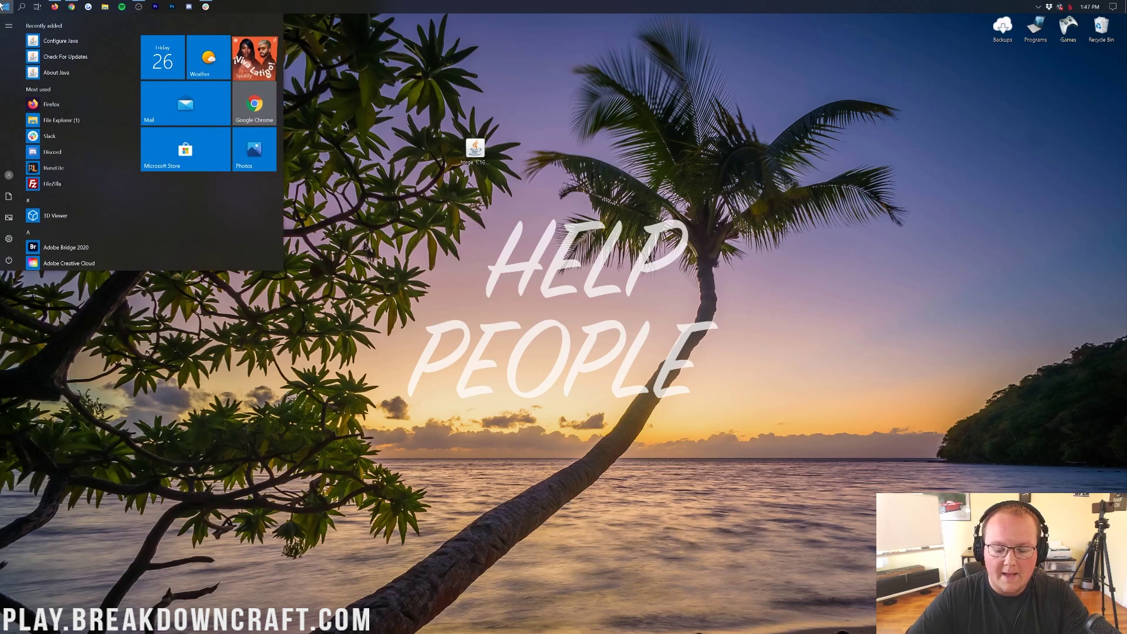
type("downlods")
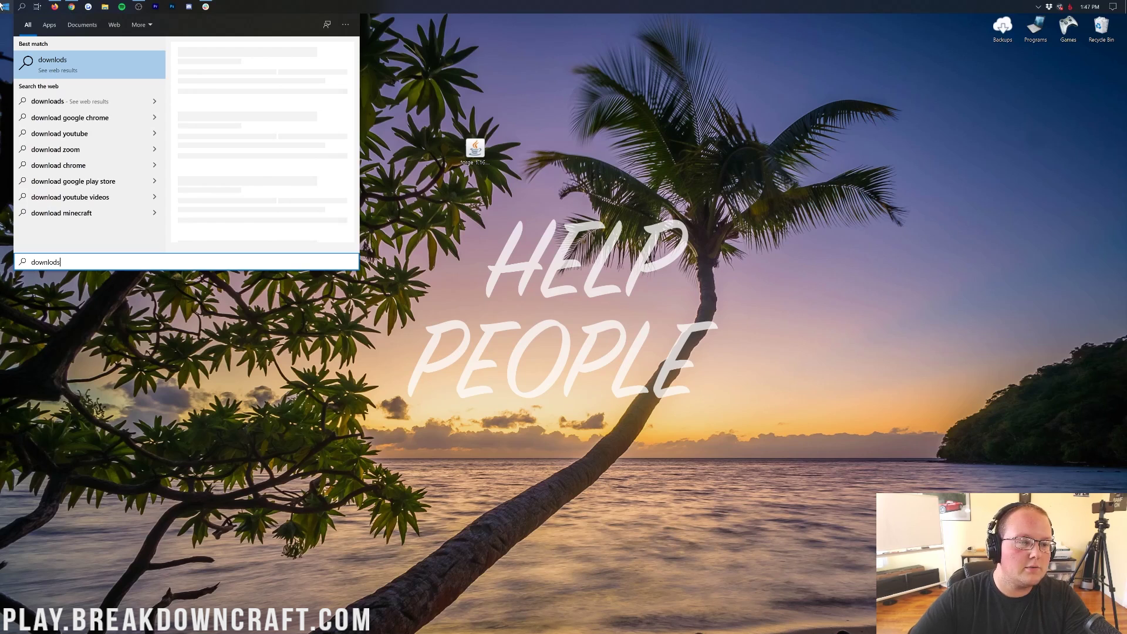
key("BackSpace")
key("BackSpace")
type("wd")
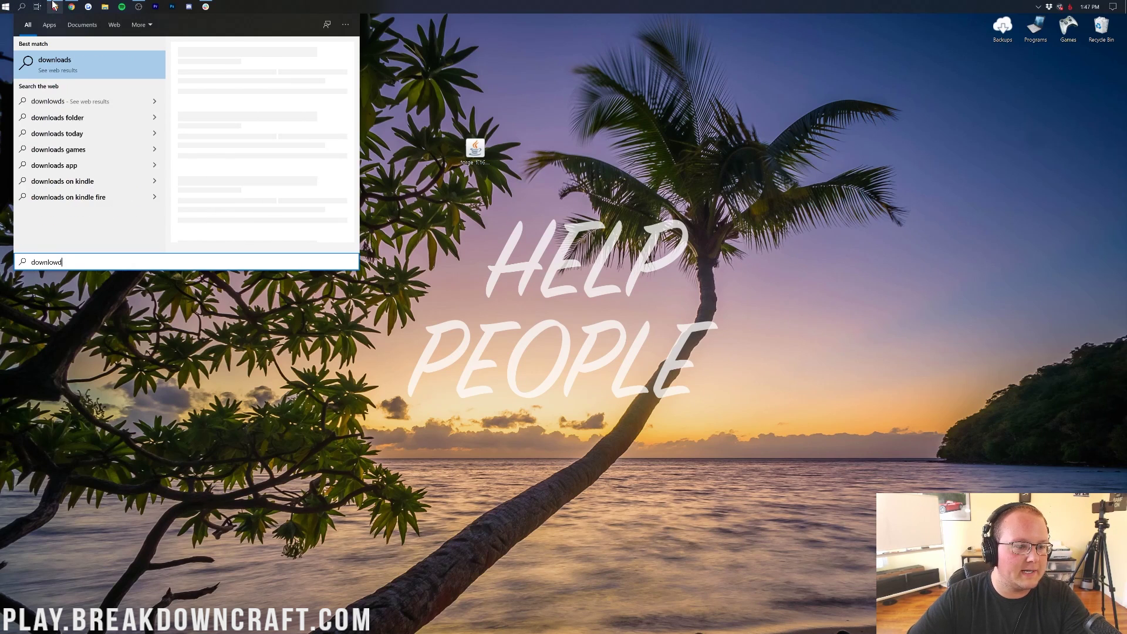
key("BackSpace")
key("BackSpace")
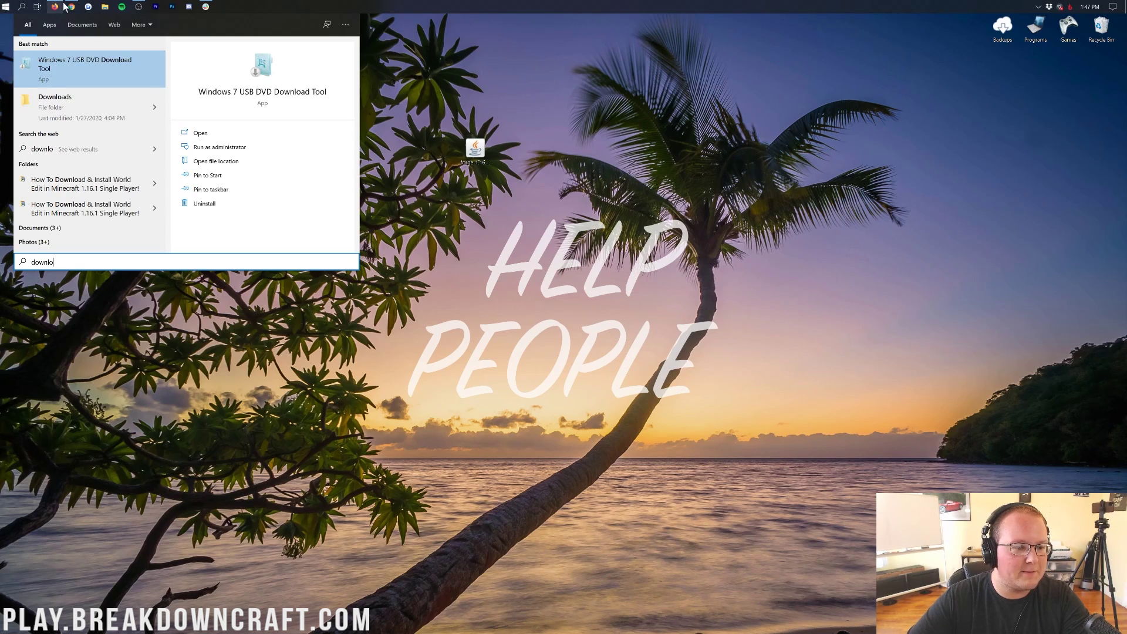
left_click(65, 117)
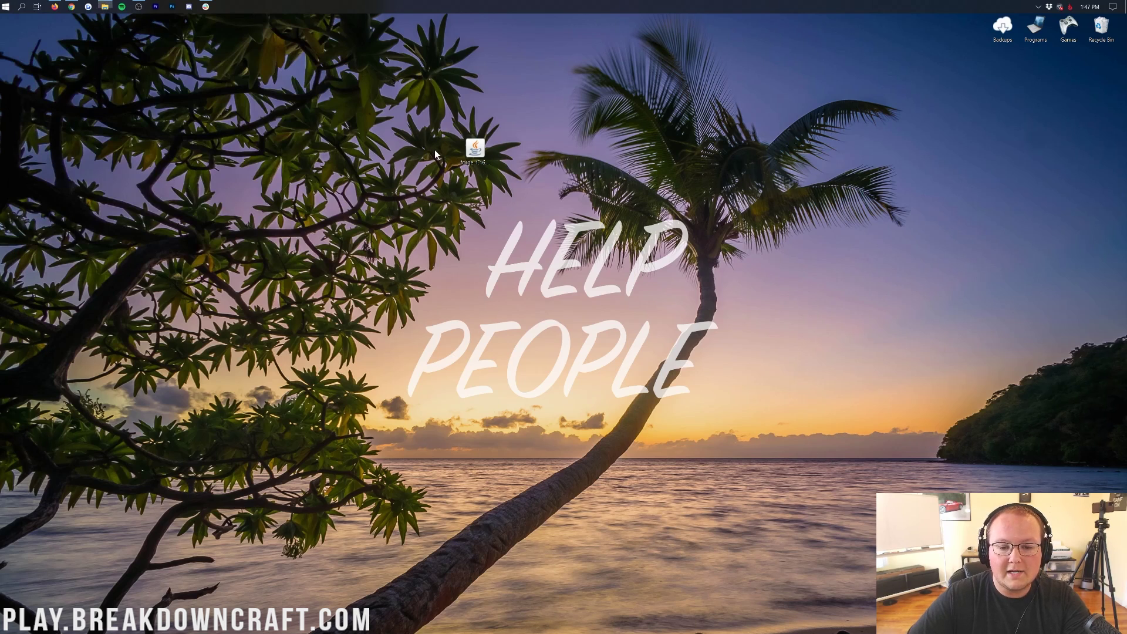
mouse_move(480, 156)
left_mouse_down()
mouse_move(532, 298)
mouse_move(503, 288)
mouse_move(541, 238)
mouse_move(463, 129)
mouse_move(477, 148)
left_mouse_up()
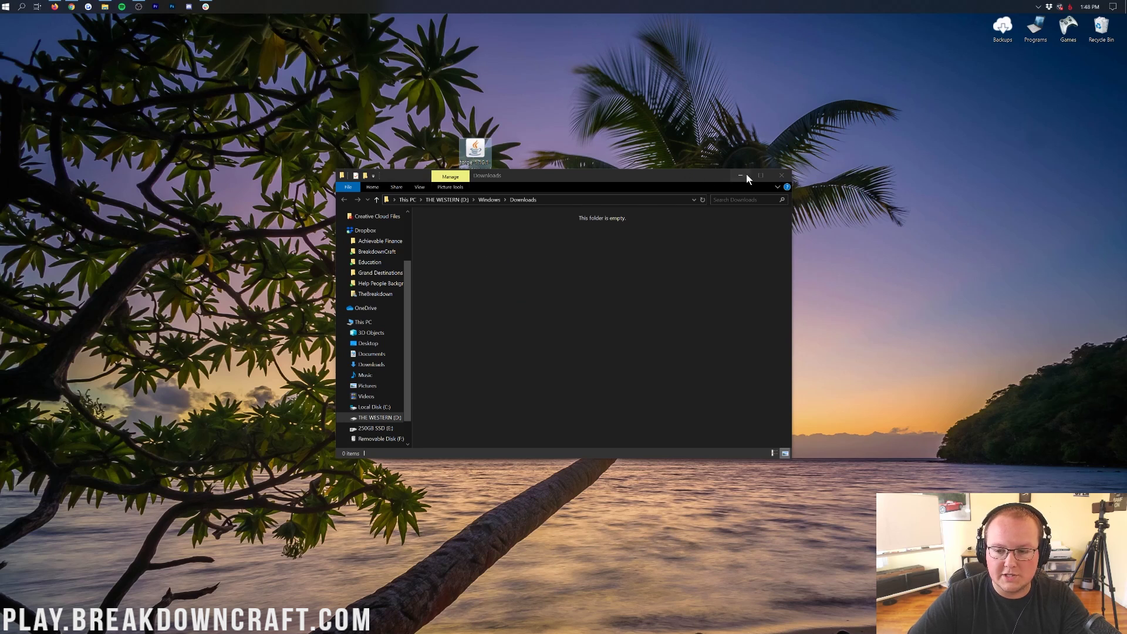
left_click(785, 177)
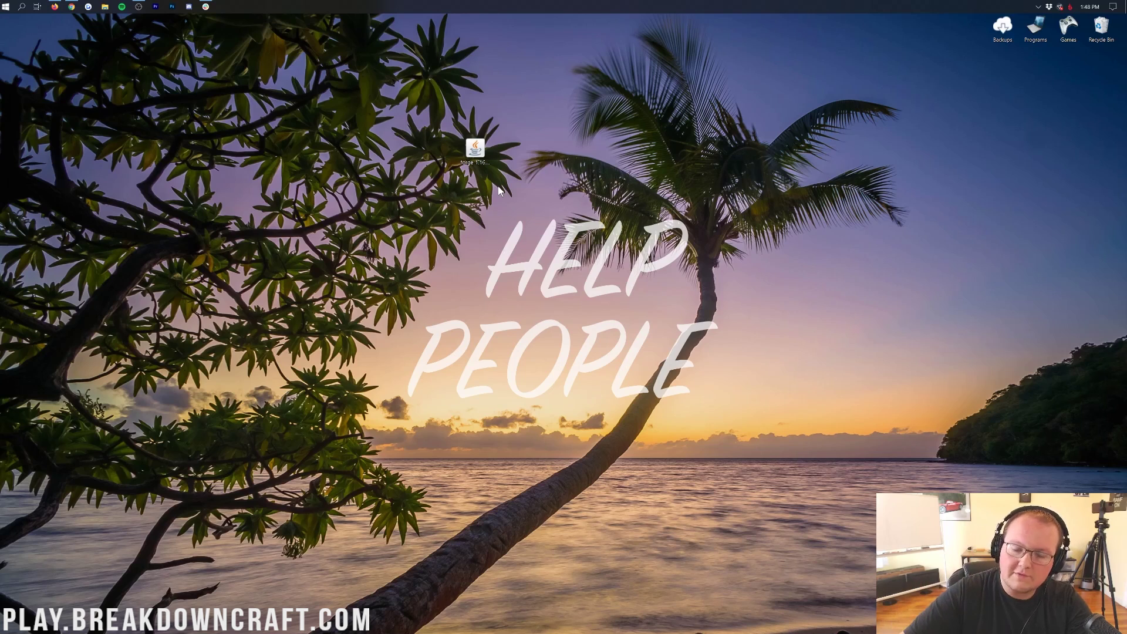
left_click(474, 154)
right_click(472, 160)
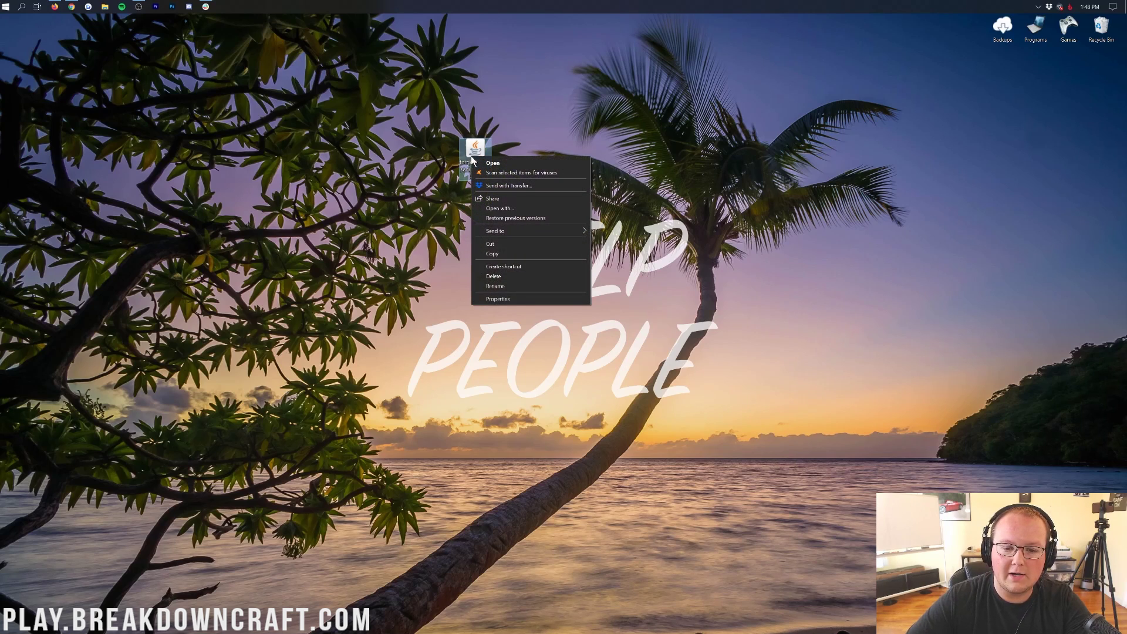
left_click(496, 208)
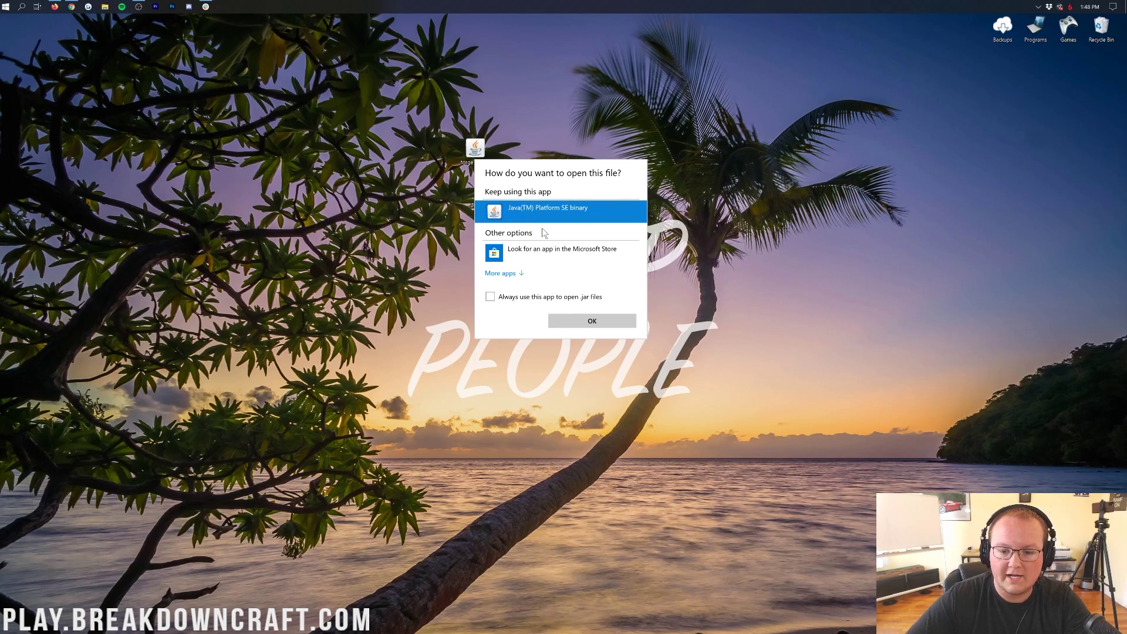
left_click(596, 322)
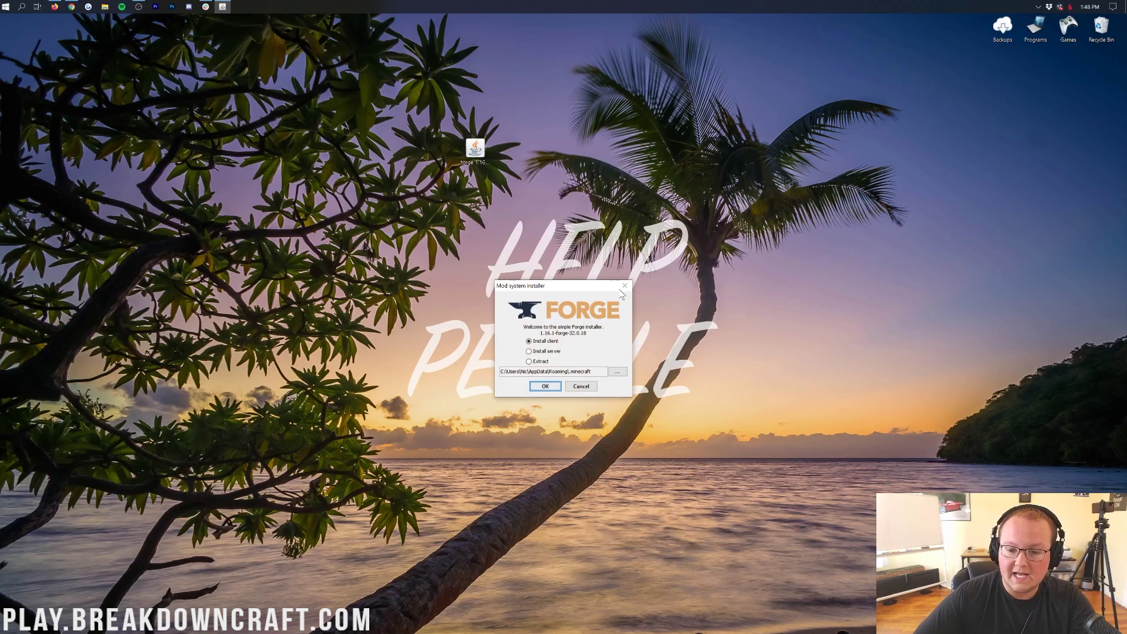
left_click(624, 285)
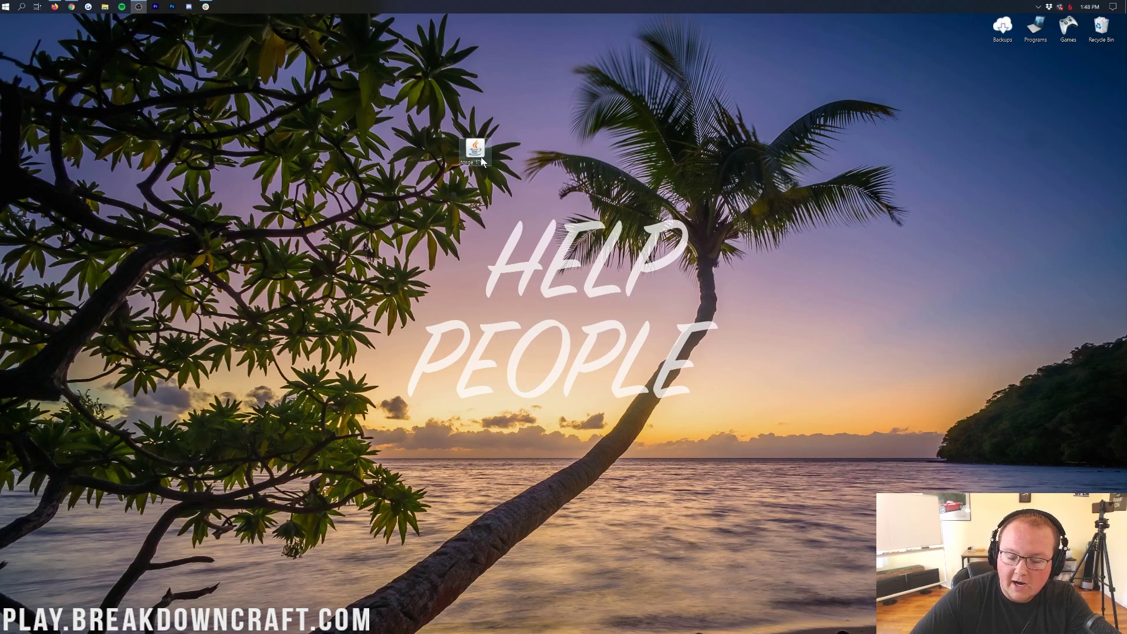
right_click(481, 148)
left_click(509, 196)
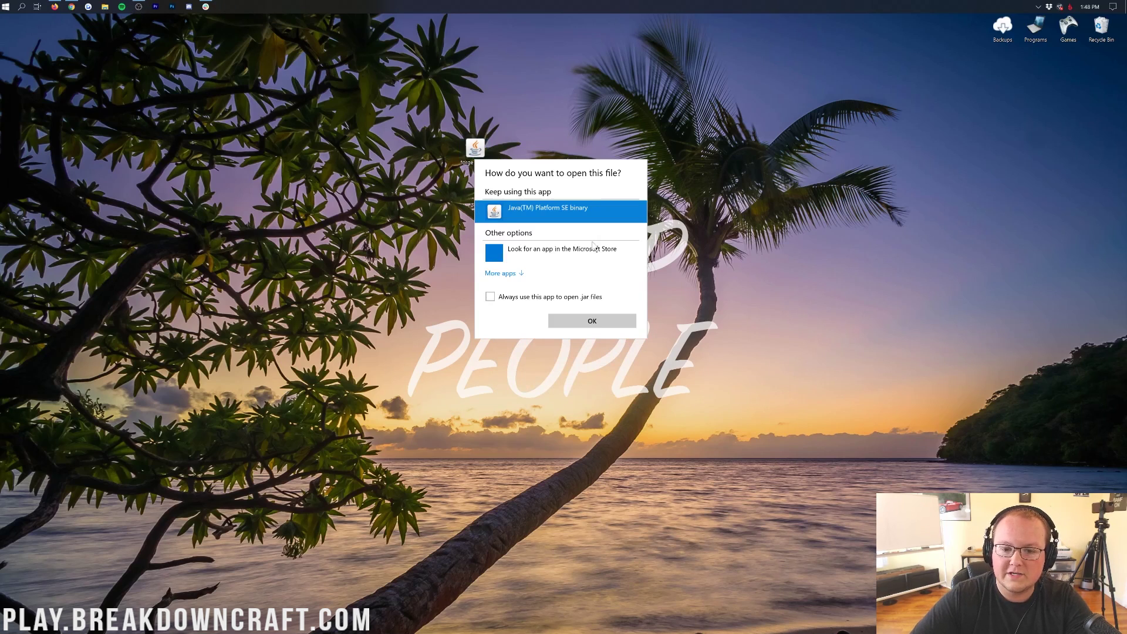
left_click(590, 319)
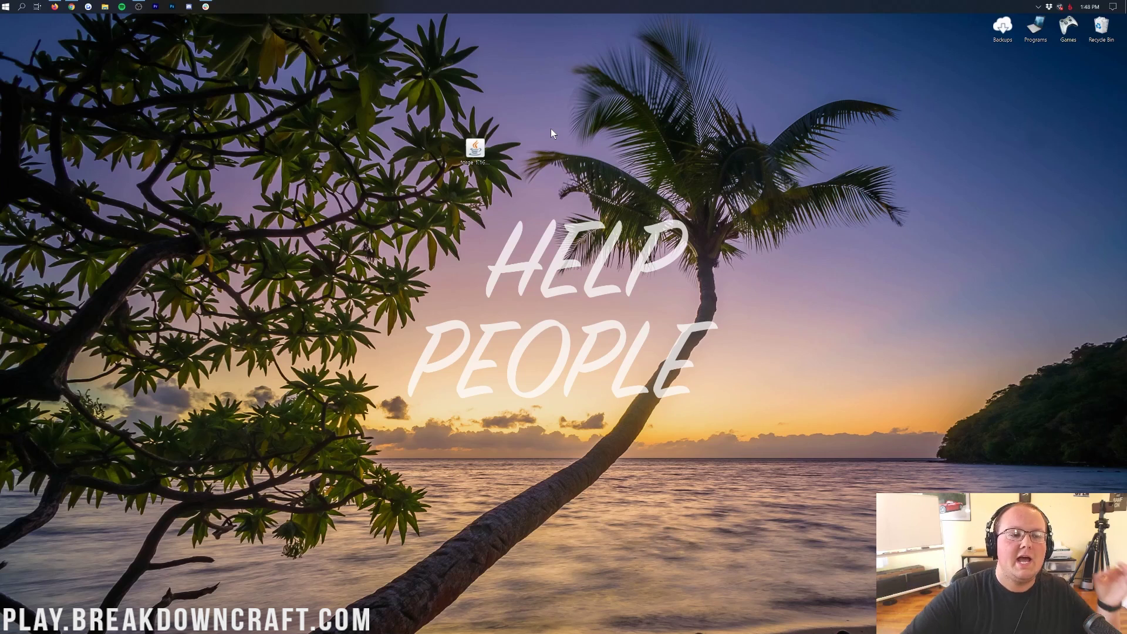
Restore Chrome and scroll through TheBreakdown.xyz's Java install article for Minecraft mods.
left_click(71, 6)
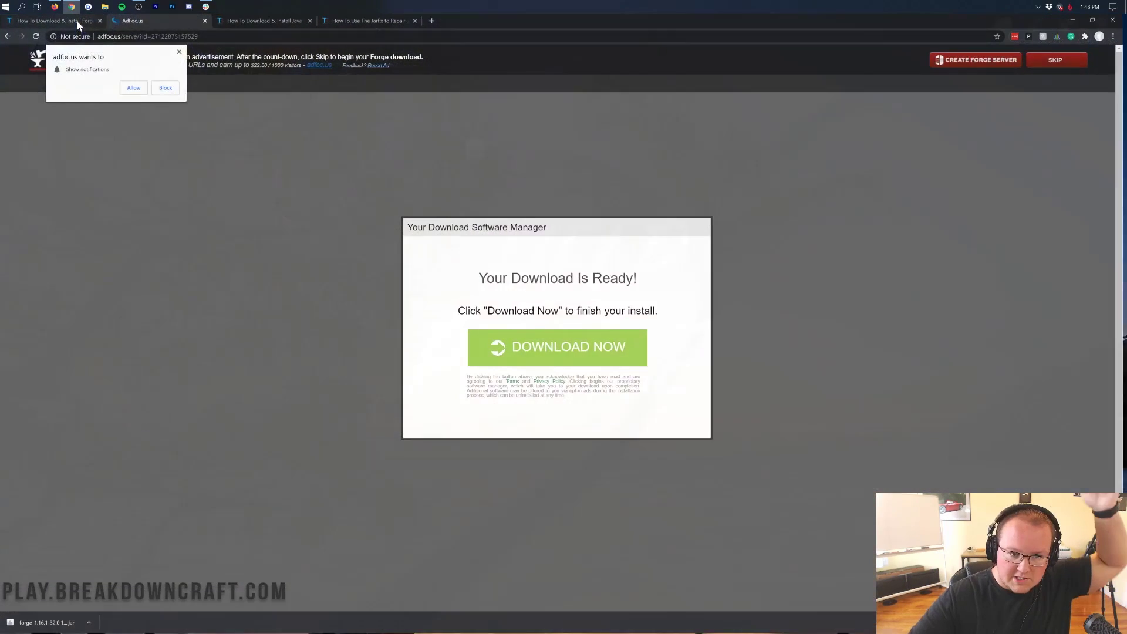
left_click(227, 18)
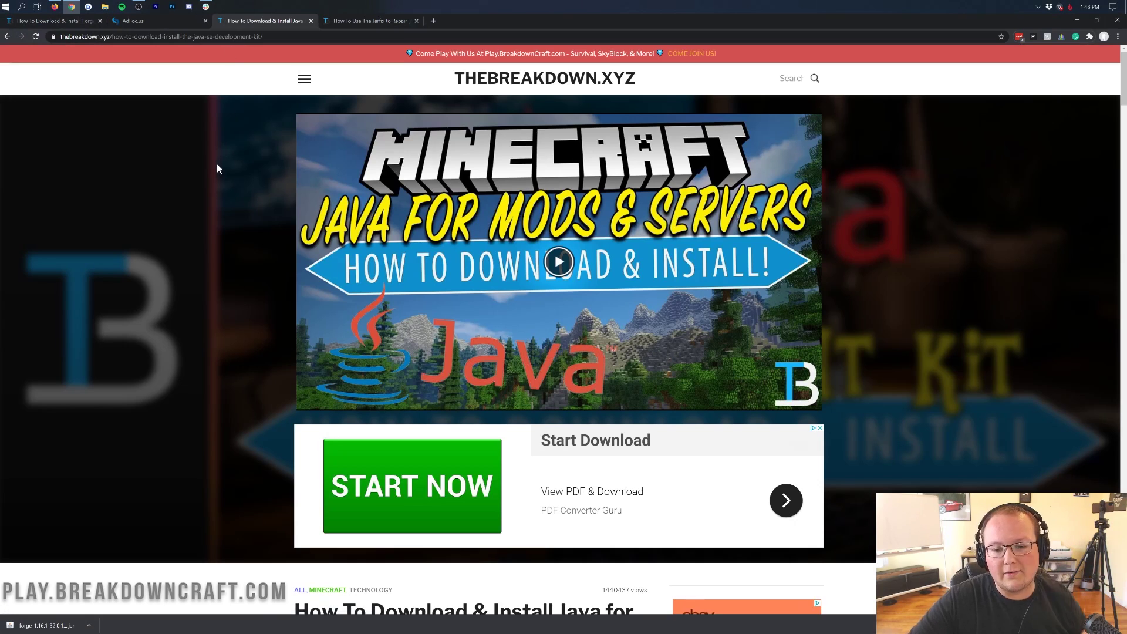
scroll(216, 168, "down", 5)
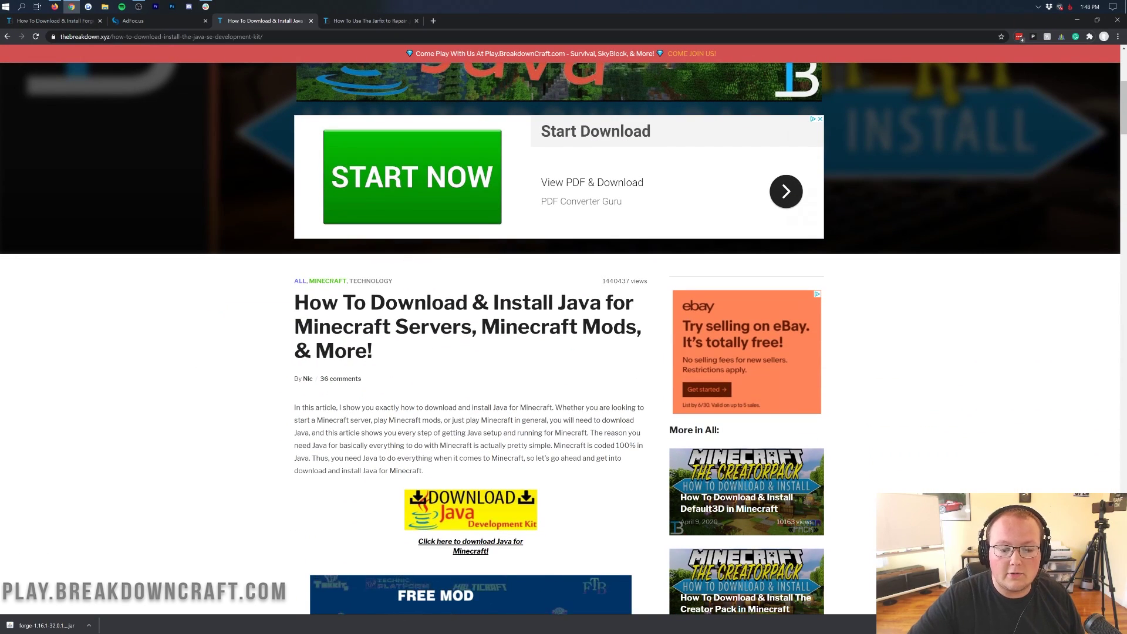
left_click_drag(637, 327, 481, 327)
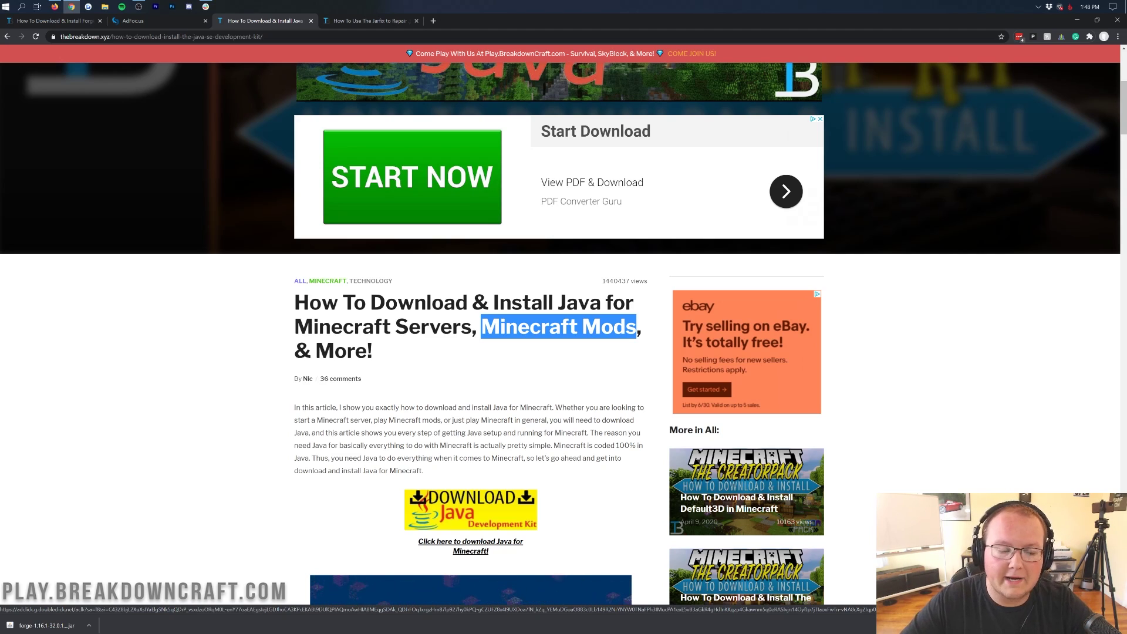
scroll(662, 365, "down", 10)
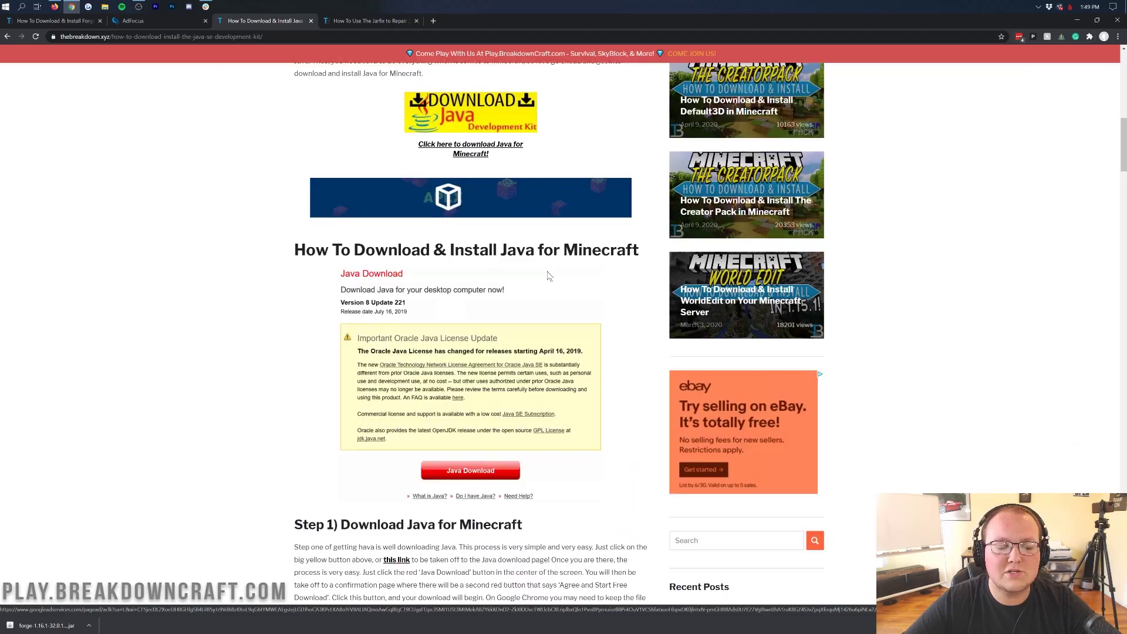
scroll(547, 271, "down", 10)
scroll(547, 268, "up", 20)
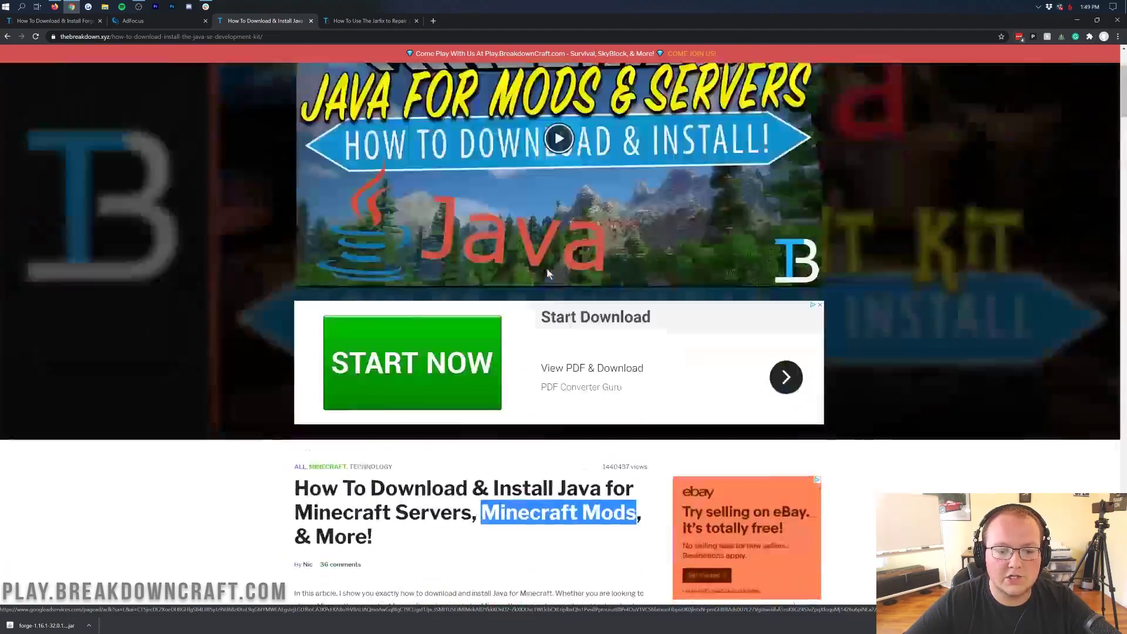
left_click(1077, 20)
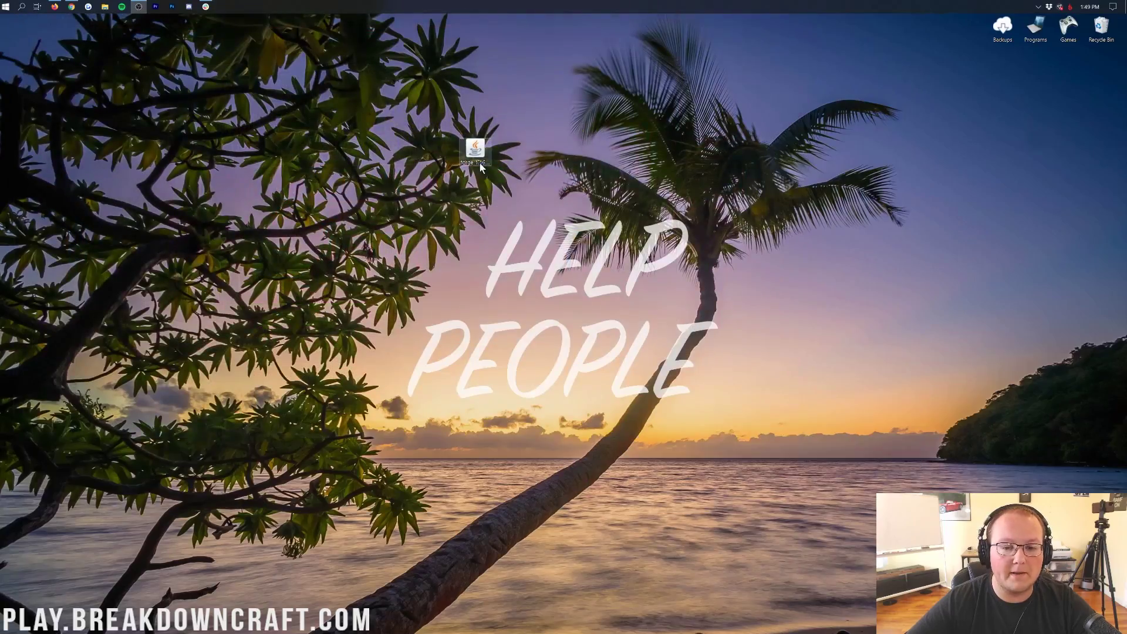
left_click(71, 7)
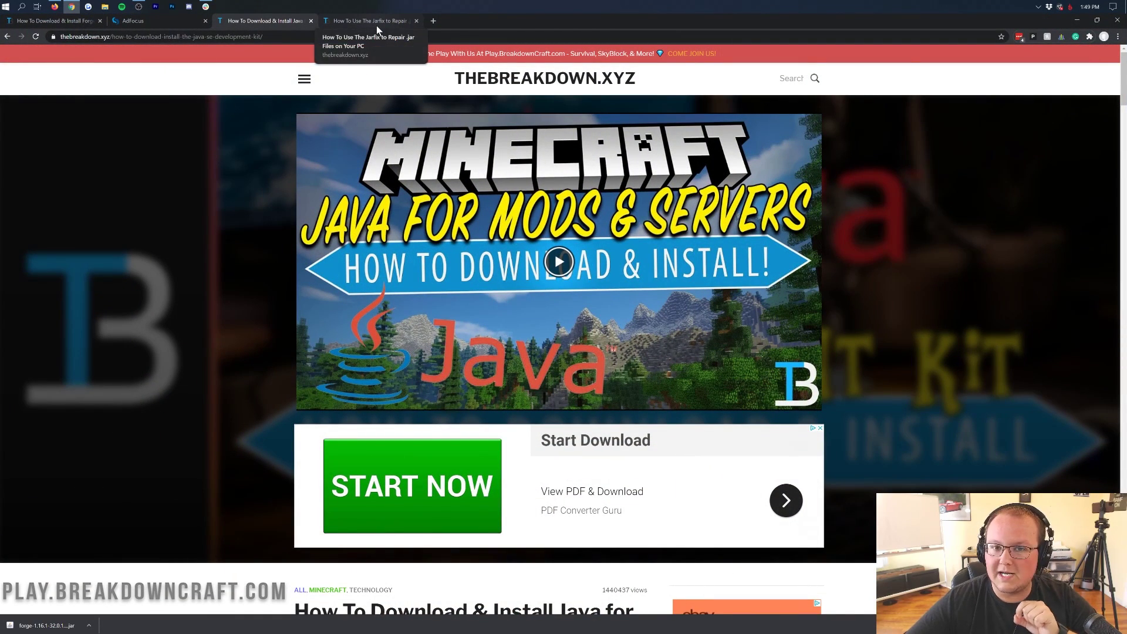
Switch to the Jarfix article, then minimise Chrome to show the desktop.
left_click(377, 25)
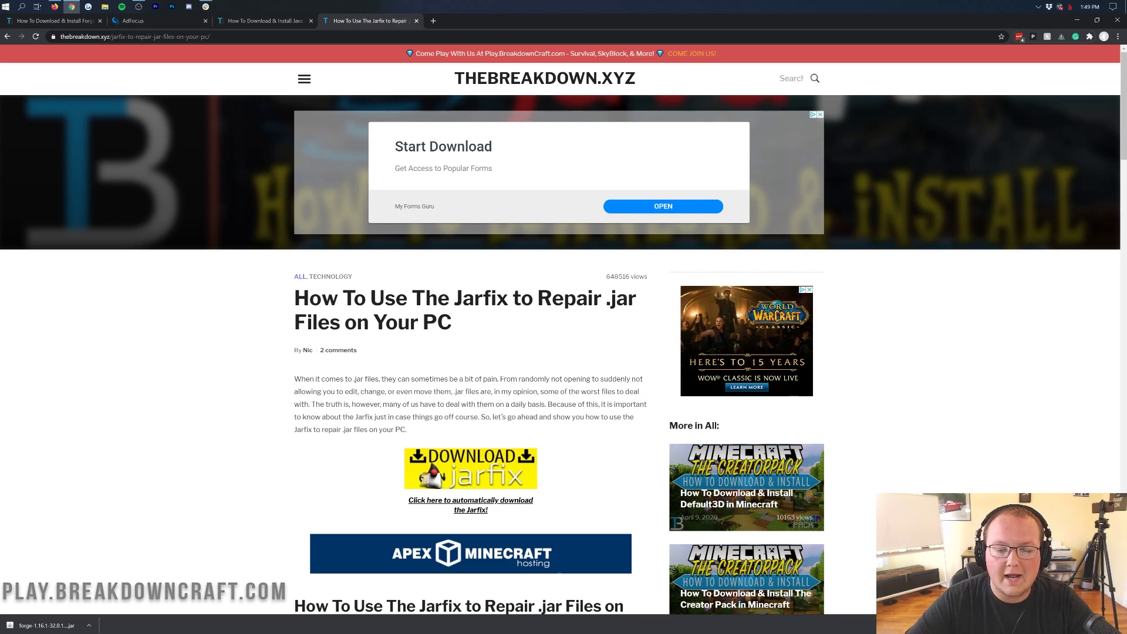
left_click(1077, 19)
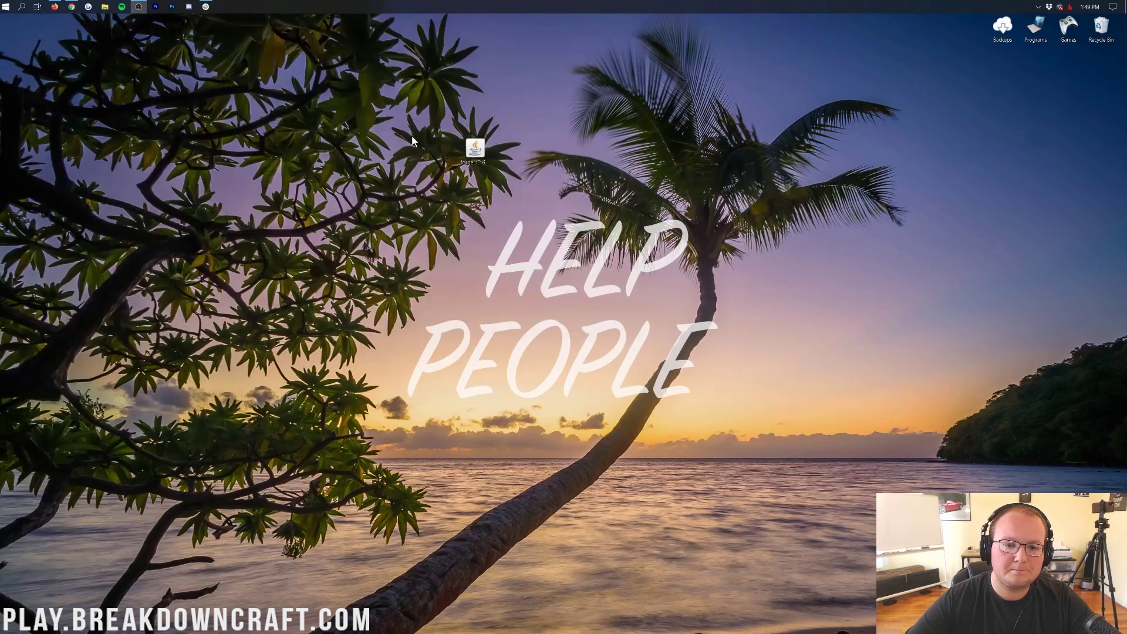
Open the Forge 1.16.1 jar with Java(TM) Platform SE binary and run Install client.
right_click(467, 144)
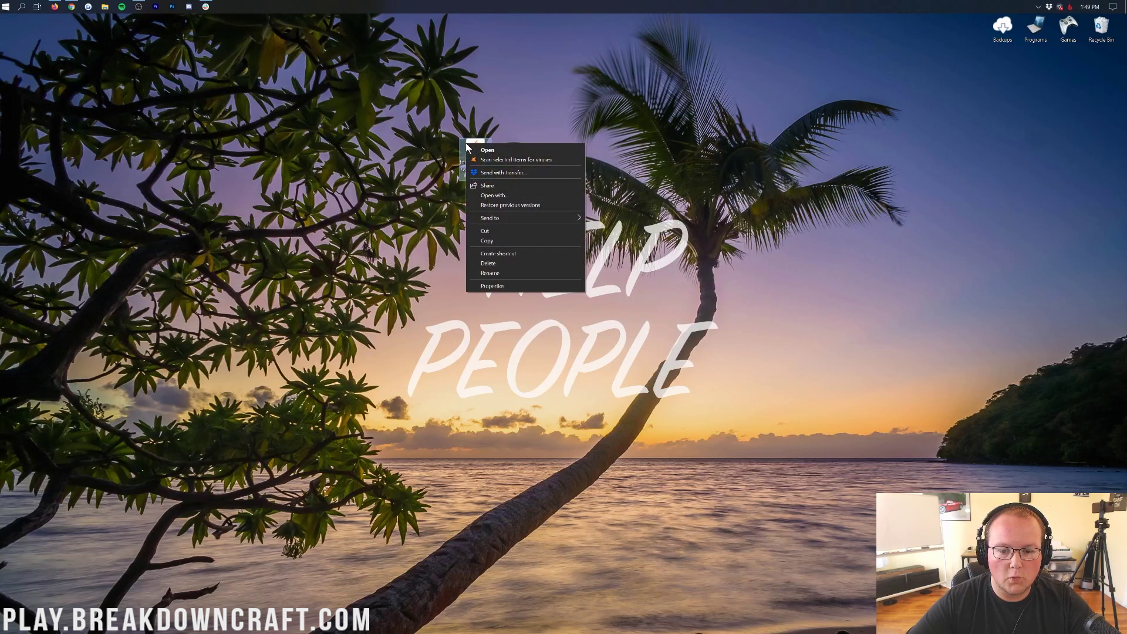
left_click(504, 194)
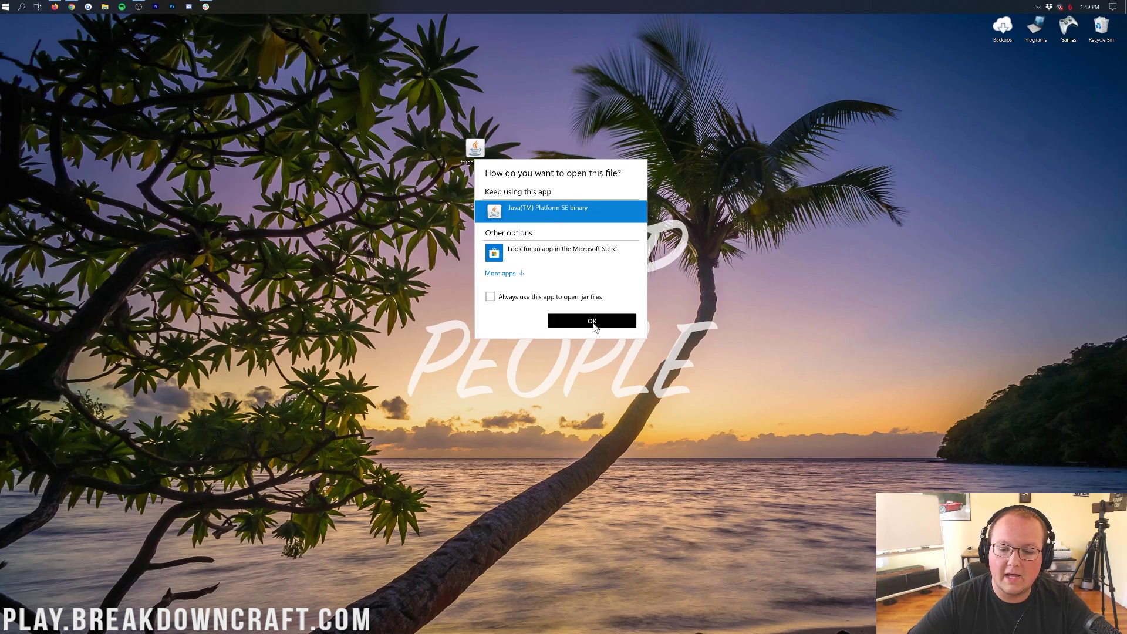
left_click(592, 323)
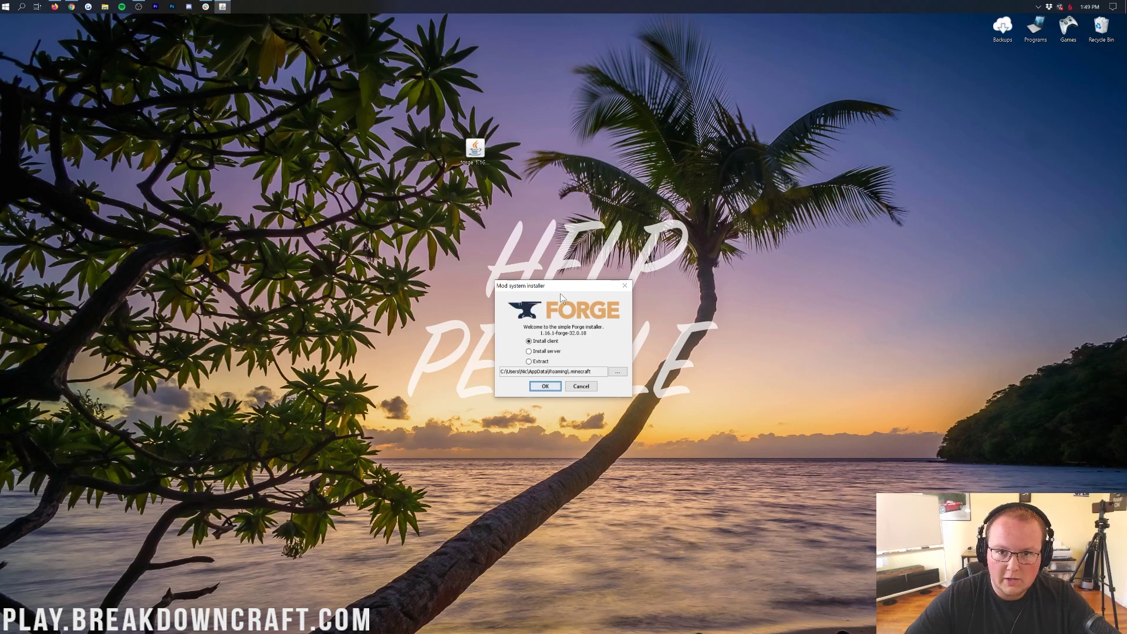
left_click(545, 385)
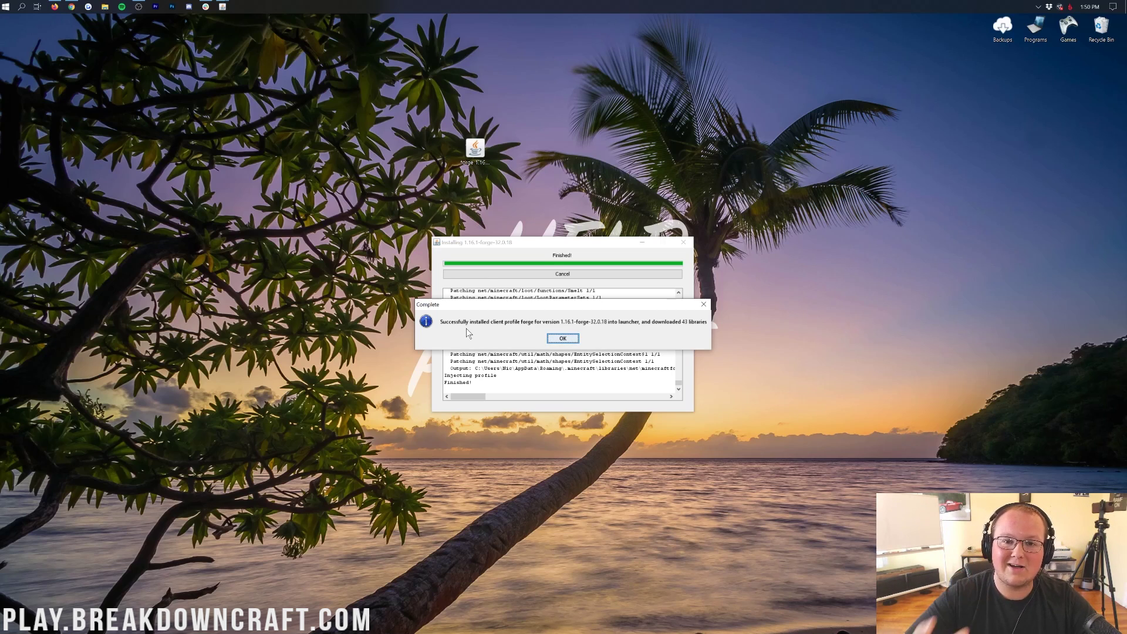
Dismiss the Forge installer's Complete dialog once the client profile finishes installing.
left_click(565, 340)
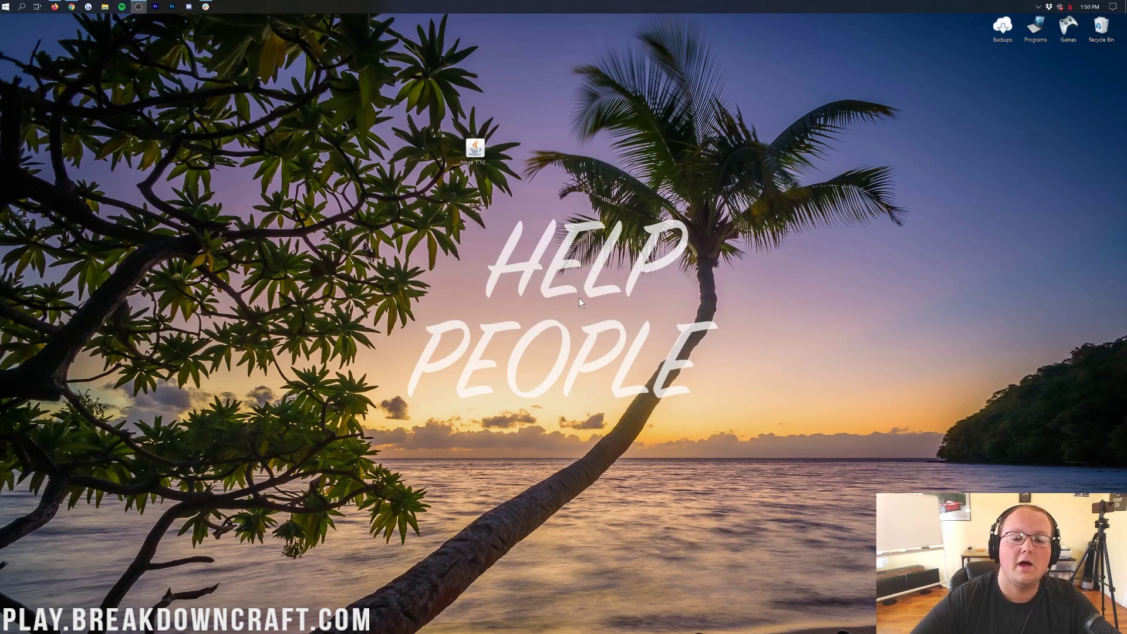
Move the Forge installer jar from the desktop to the Recycle Bin and open the Start menu.
left_click_drag(471, 151, 1097, 42)
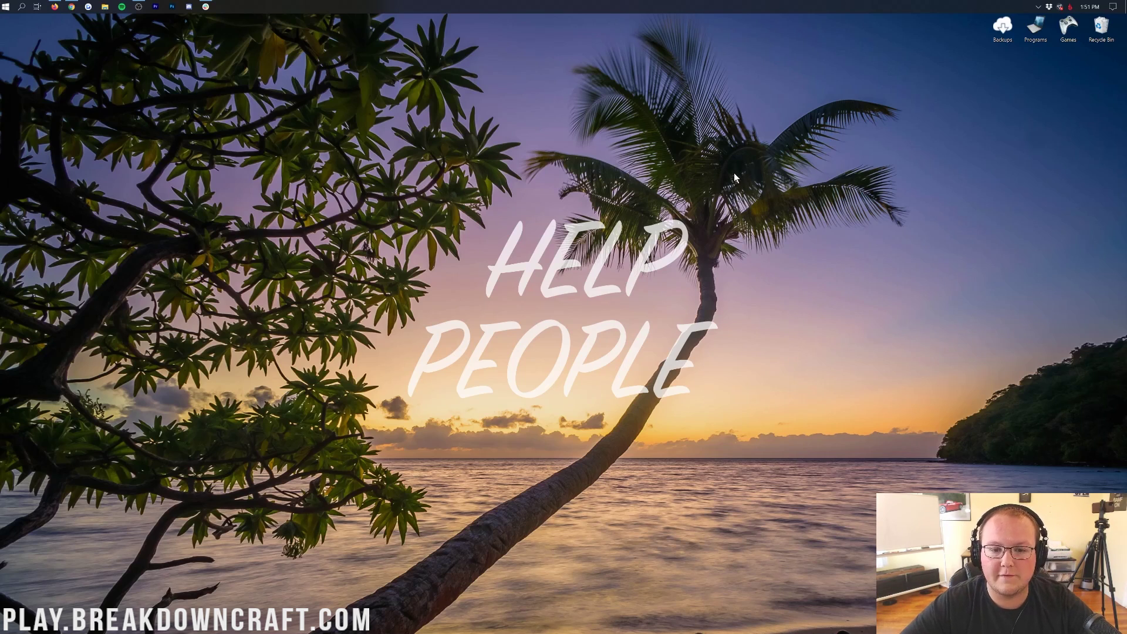
left_click(3, 6)
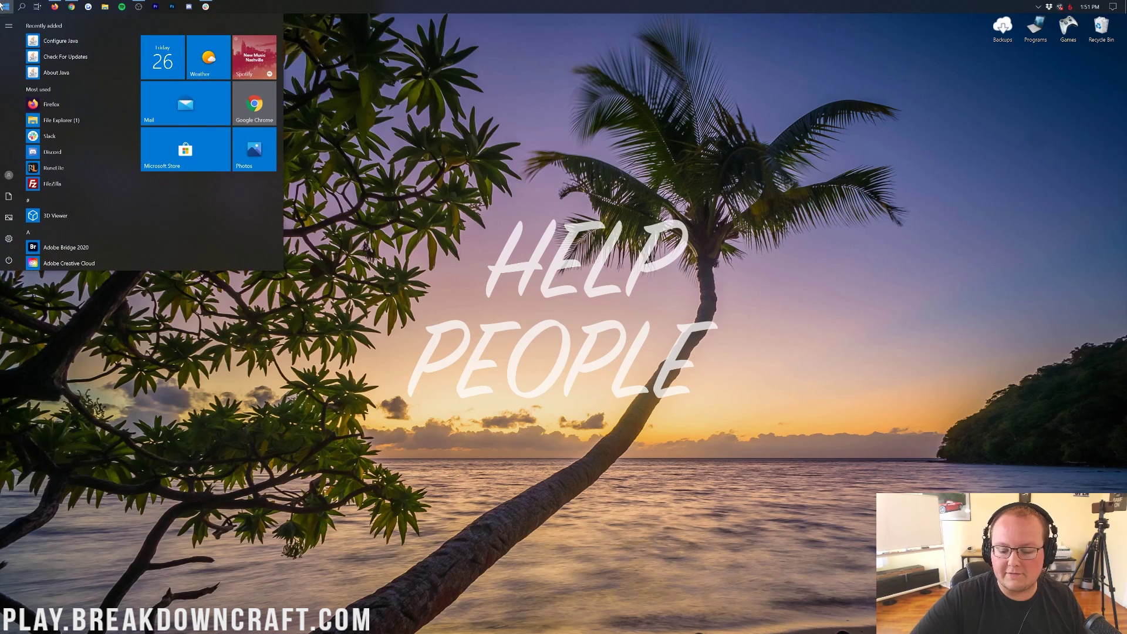
Launch Minecraft Launcher and switch the selected installation to Latest release.
type("minecraft")
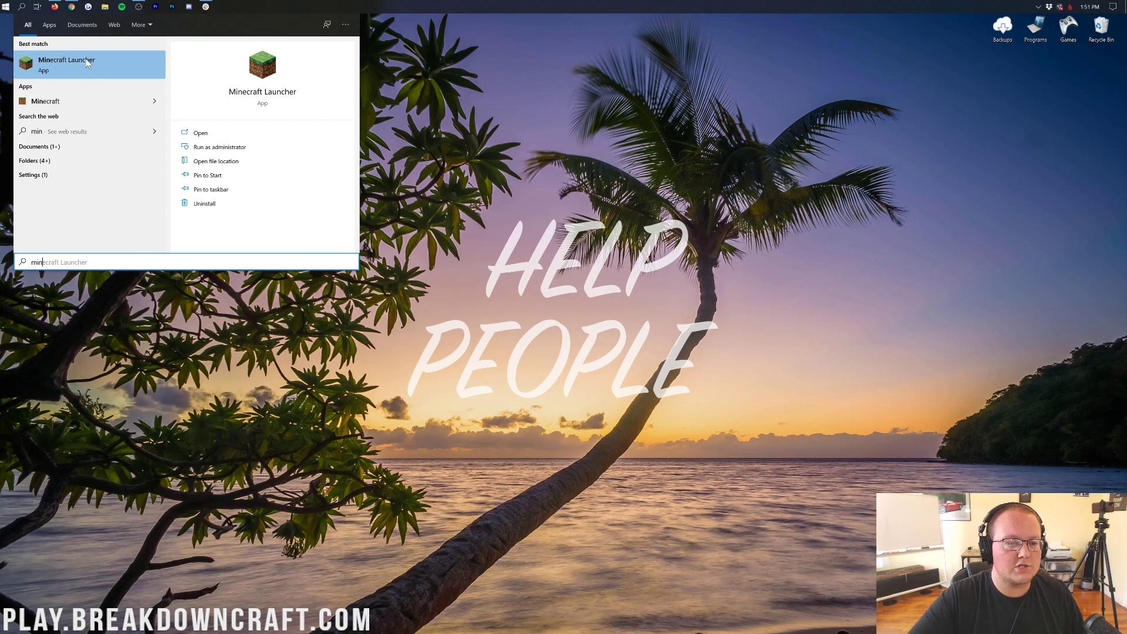
left_click(88, 63)
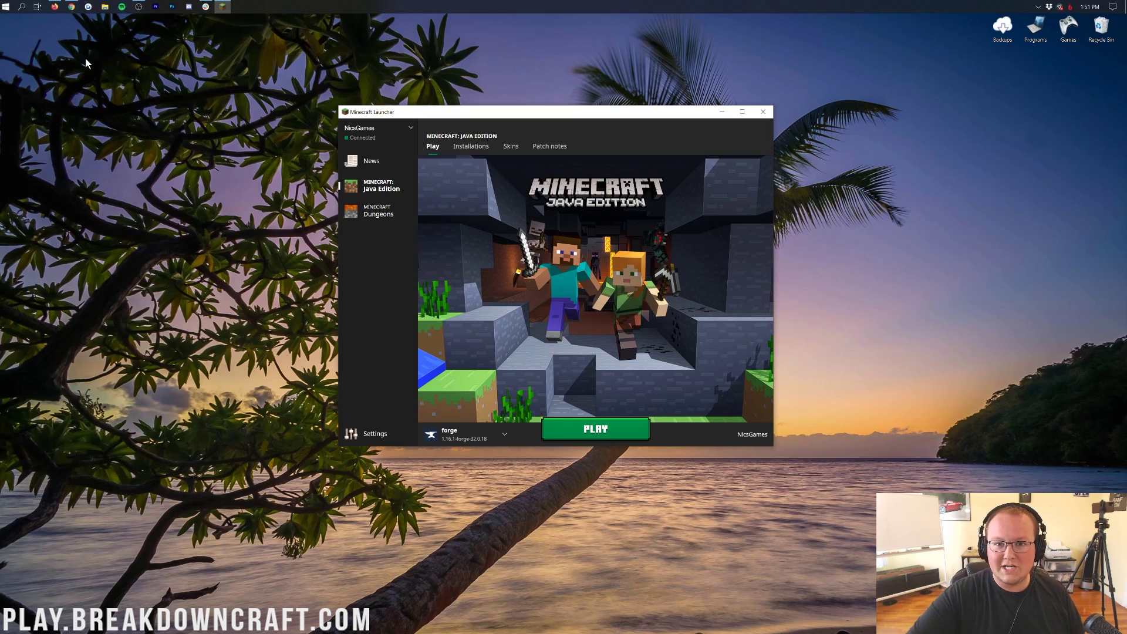
left_click(461, 432)
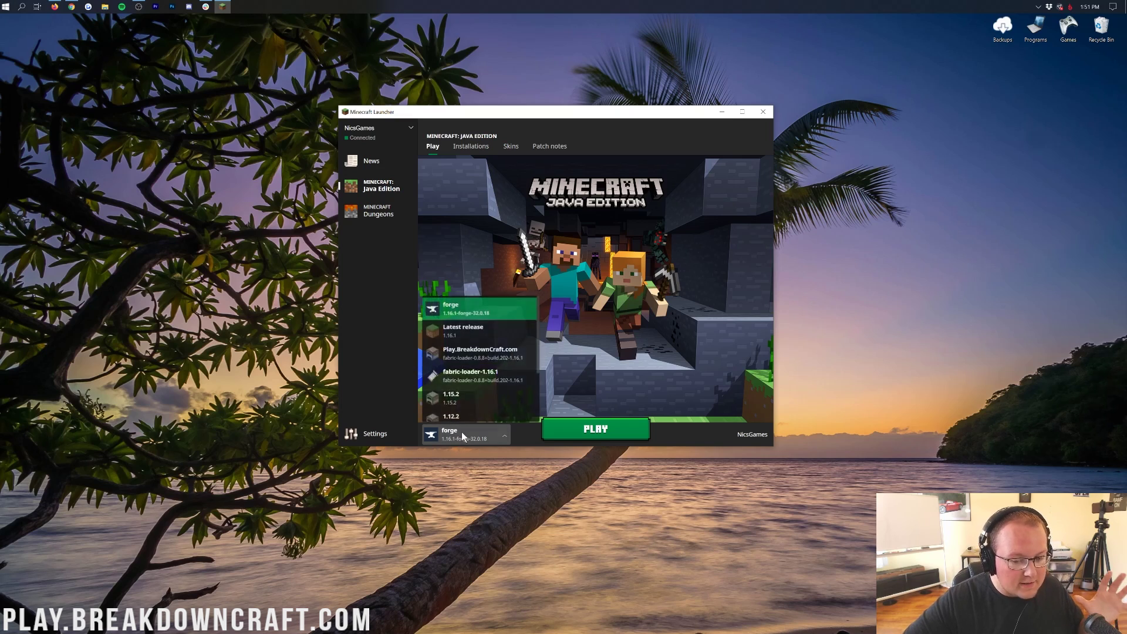
left_click(482, 358)
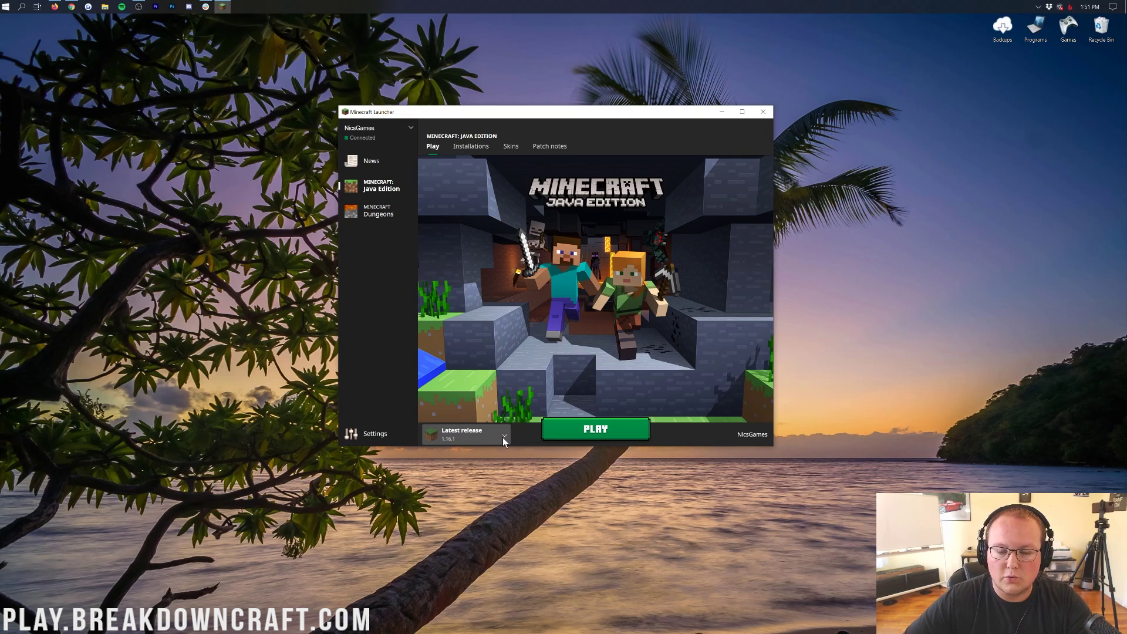
Reselect forge as the installation to play and show the full installations list.
left_click(504, 438)
left_click(495, 334)
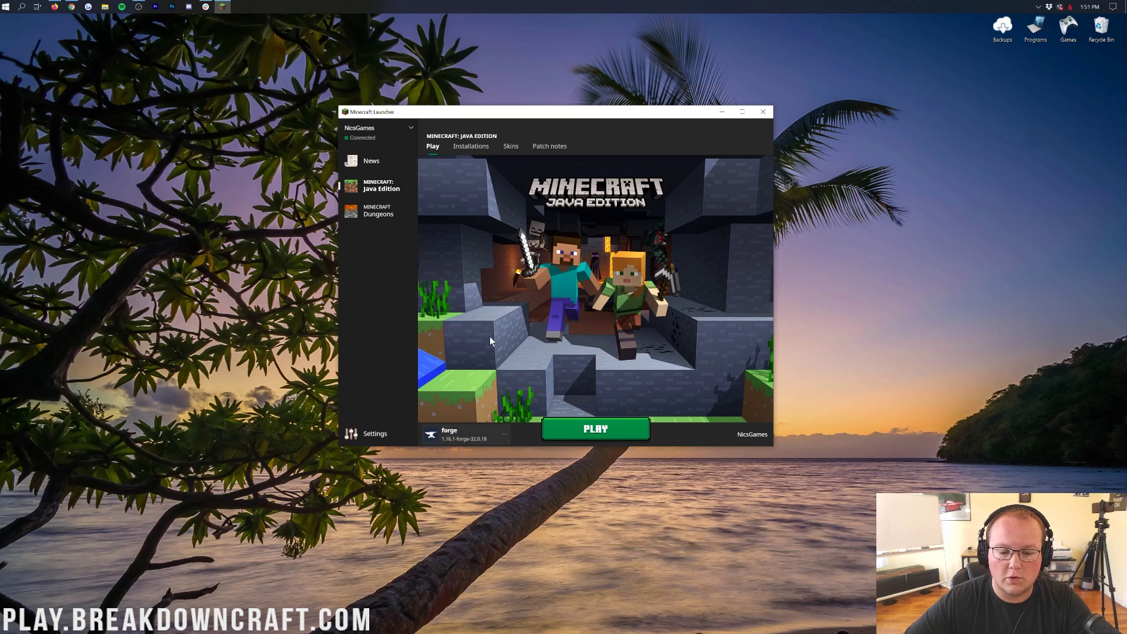
left_click(506, 439)
left_click(470, 311)
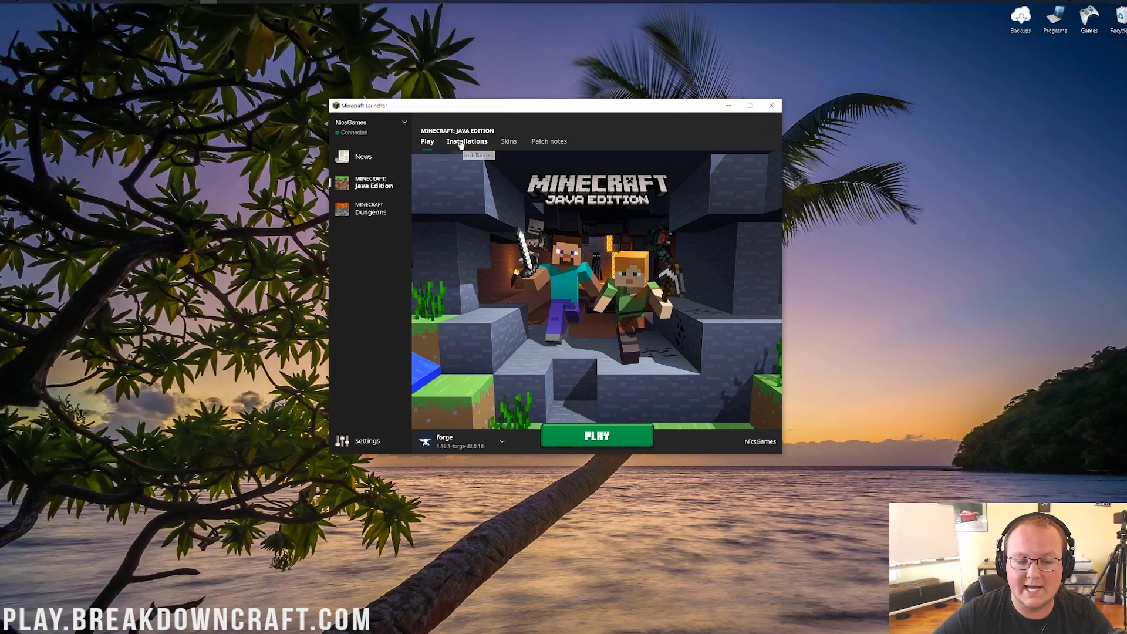
left_click(473, 146)
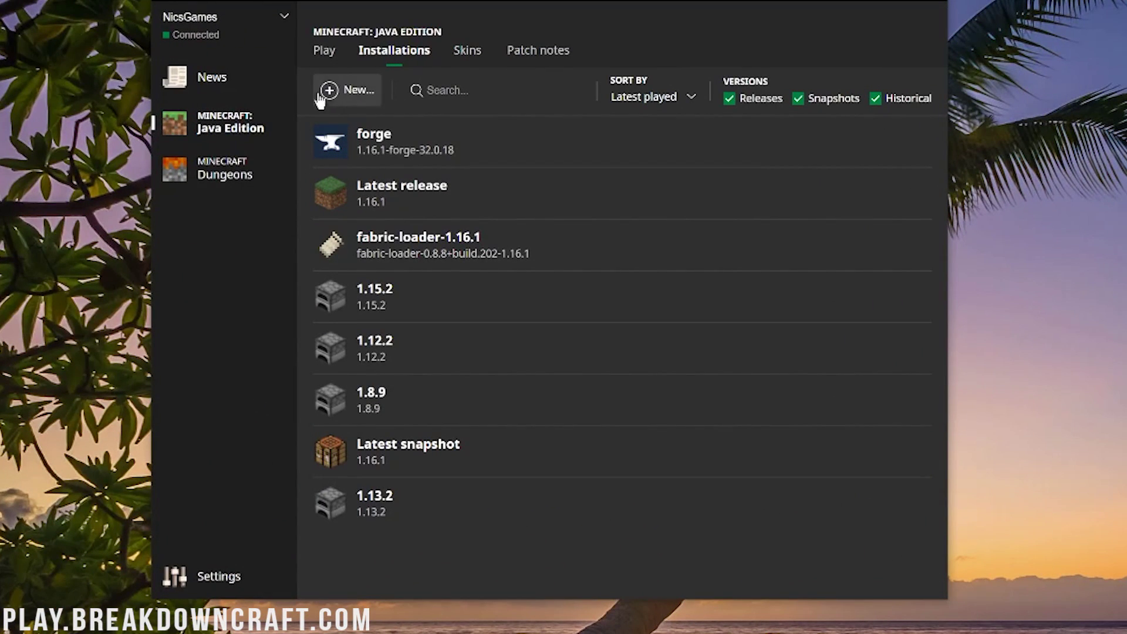
Start a new installation named Play.BreakdownCraft.com using version release 1.16.1-forge-32.0.18.
left_click(344, 92)
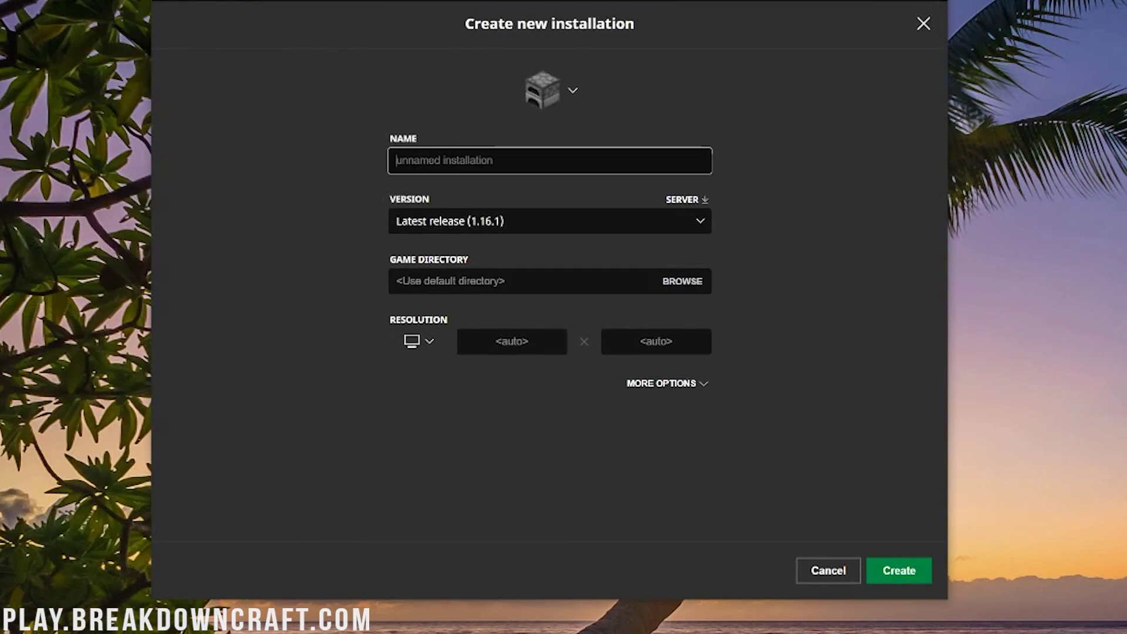
type("Play.B")
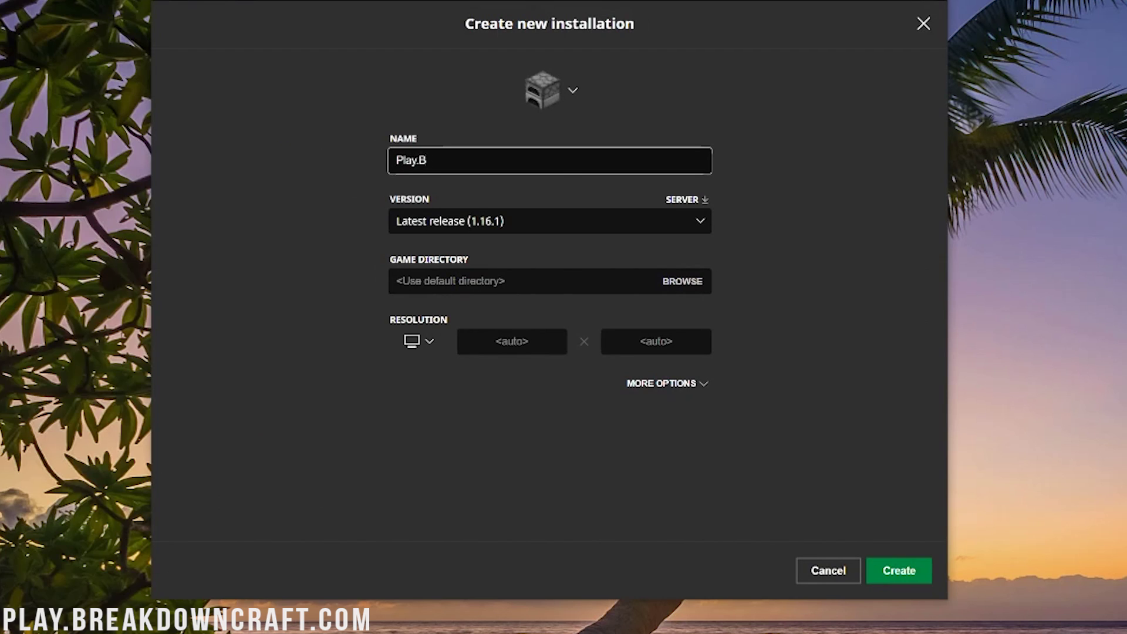
type("reakdownCraft.com")
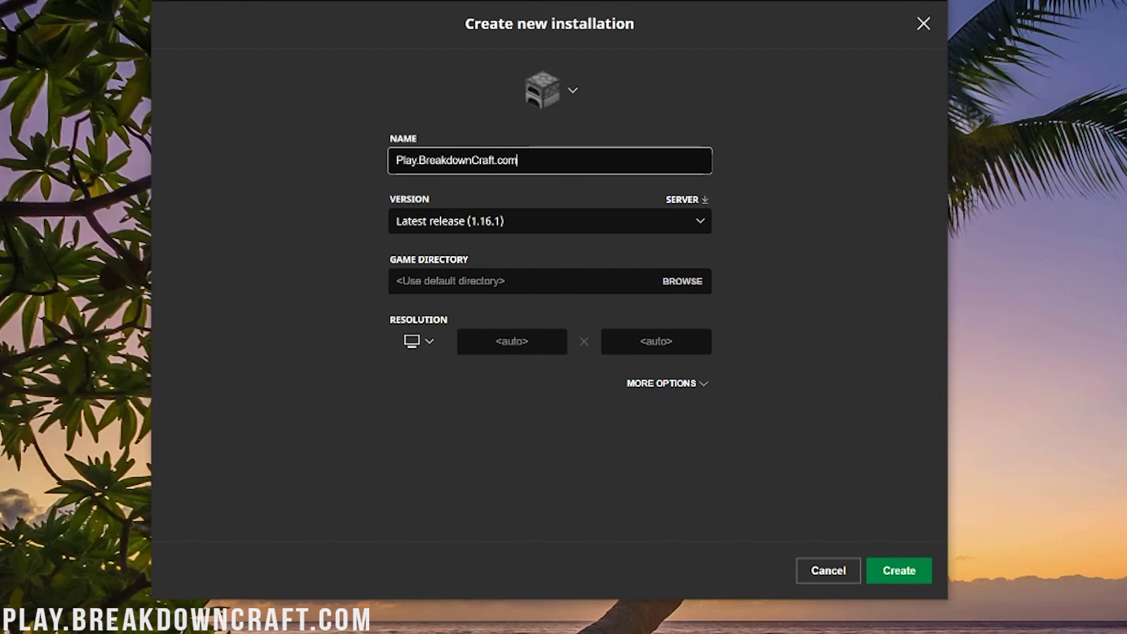
key("ctrl+a")
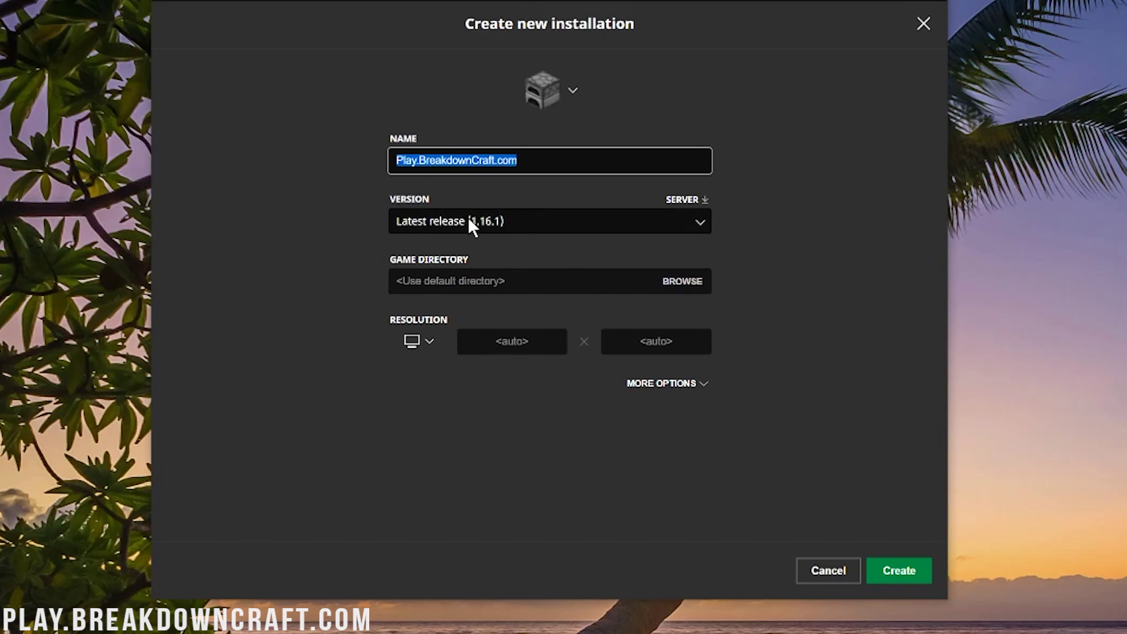
left_click(430, 223)
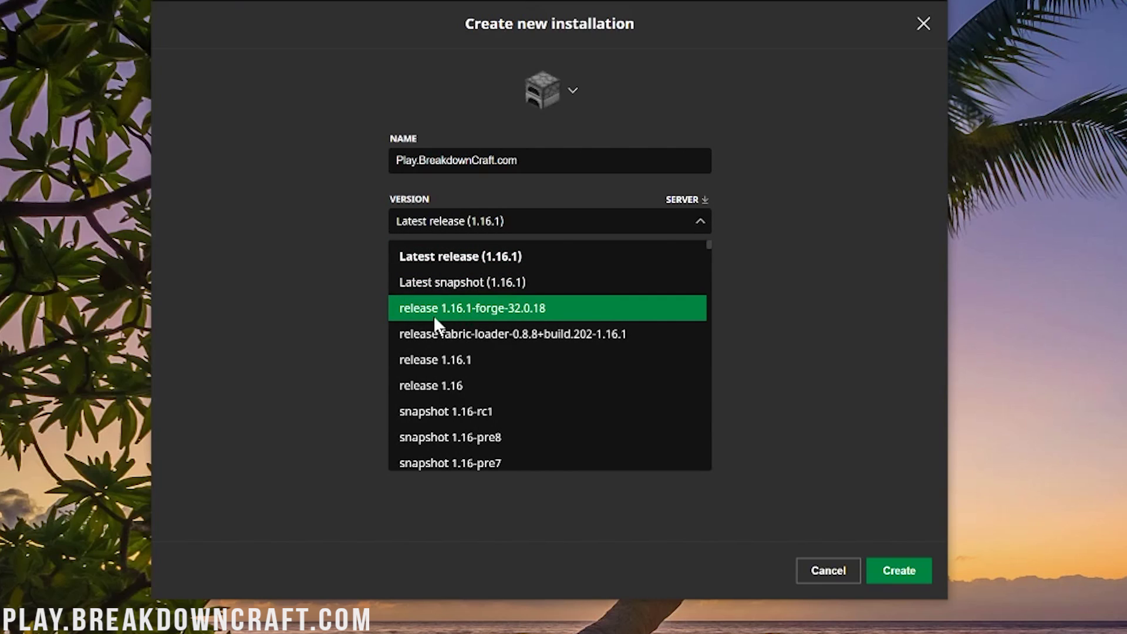
left_click(470, 311)
left_click(461, 226)
scroll(475, 323, "down", 4)
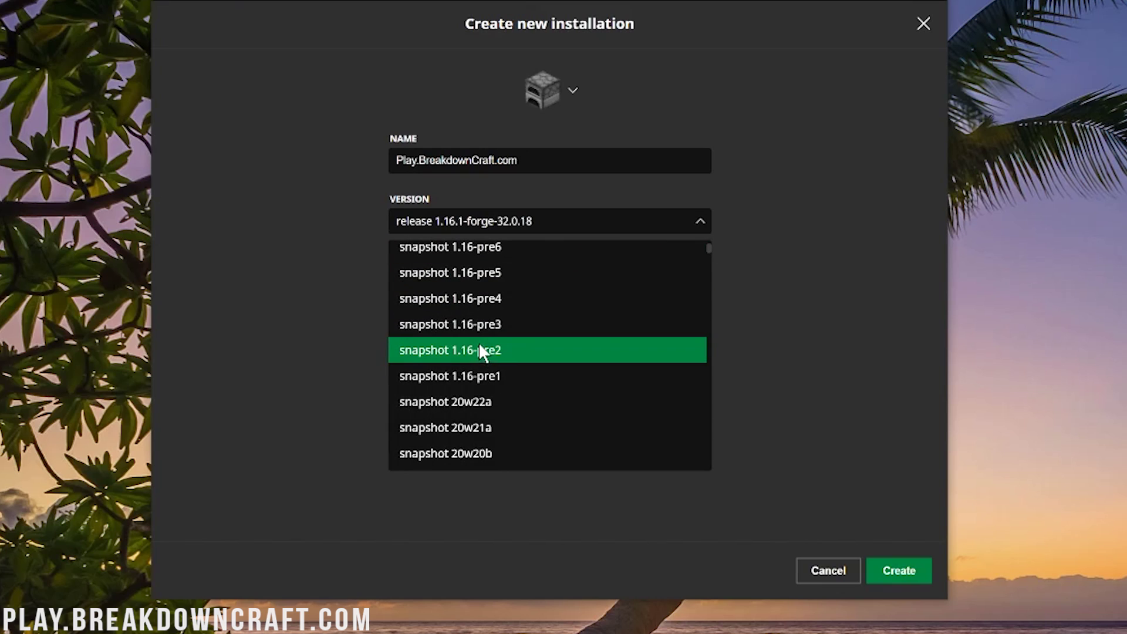
scroll(555, 308, "down", 20)
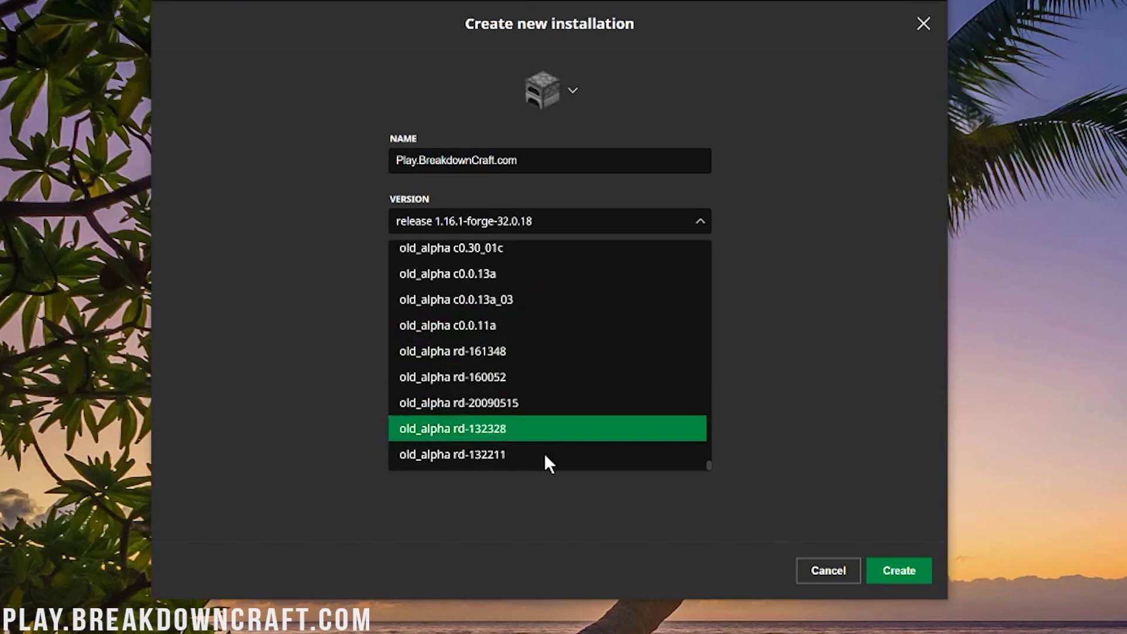
scroll(563, 328, "up", 4)
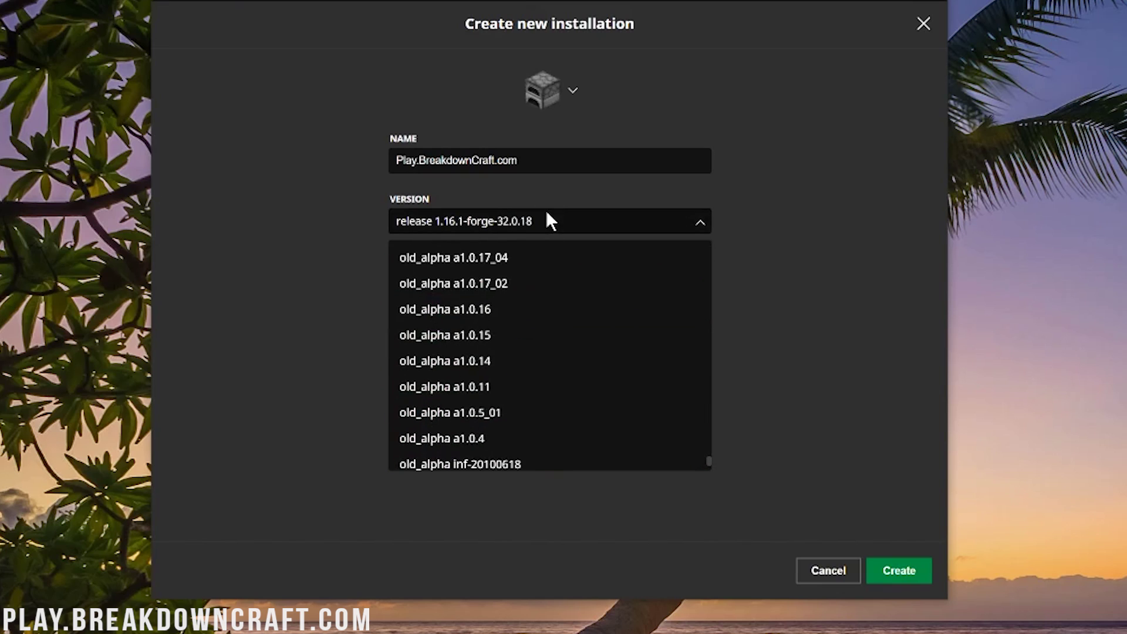
scroll(527, 358, "down", 4)
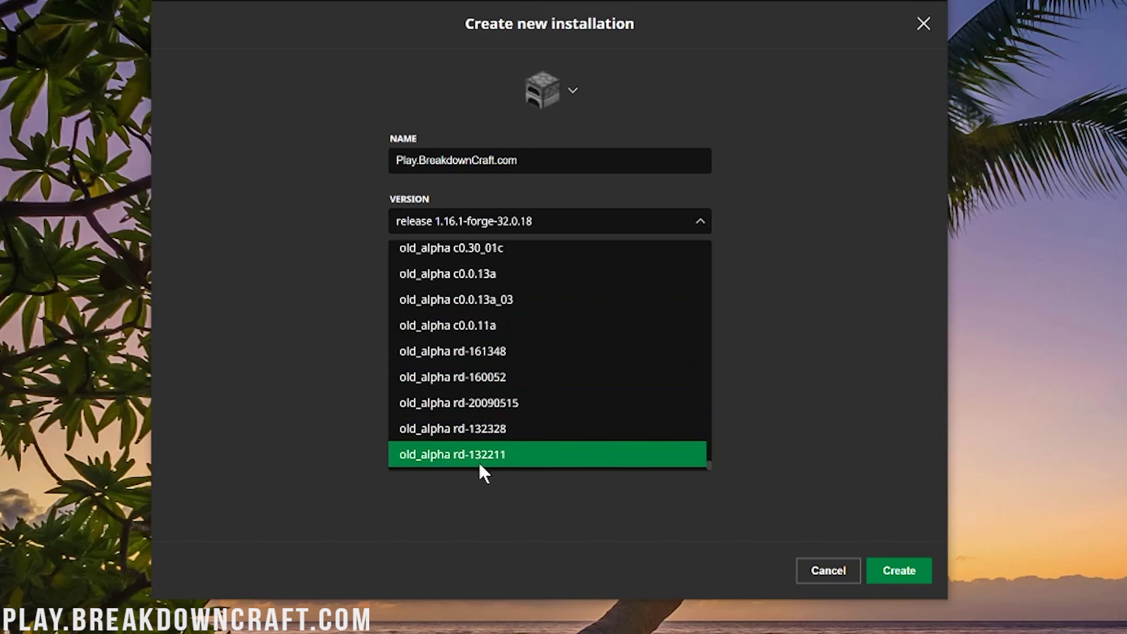
scroll(508, 423, "up", 20)
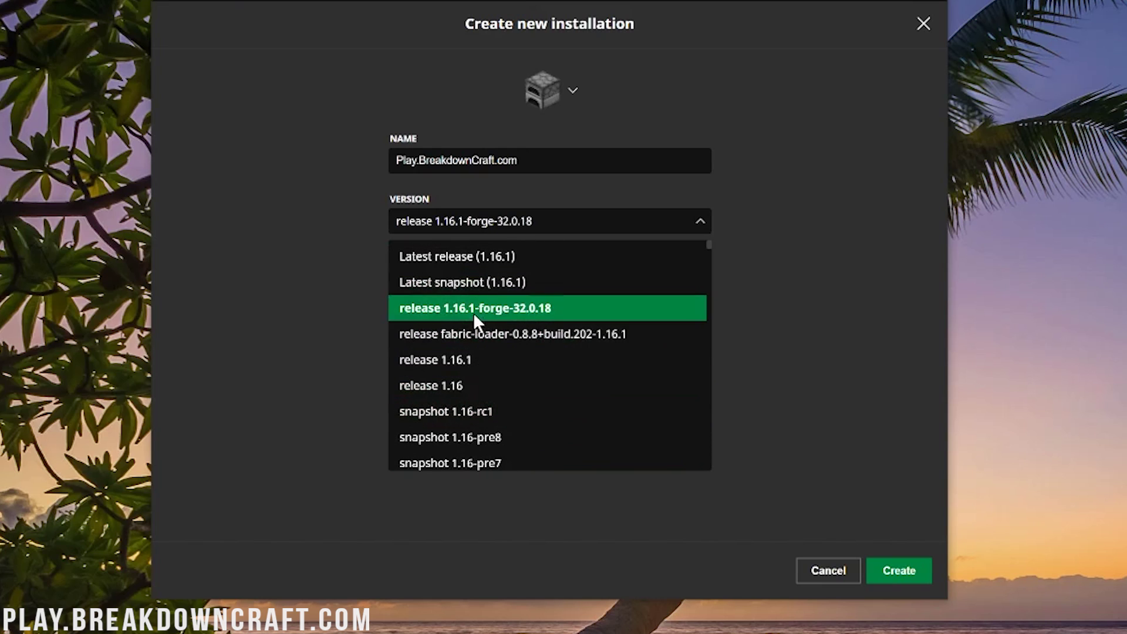
left_click(471, 312)
Set its resolution to 1920x1080 and create the installation.
left_click(433, 336)
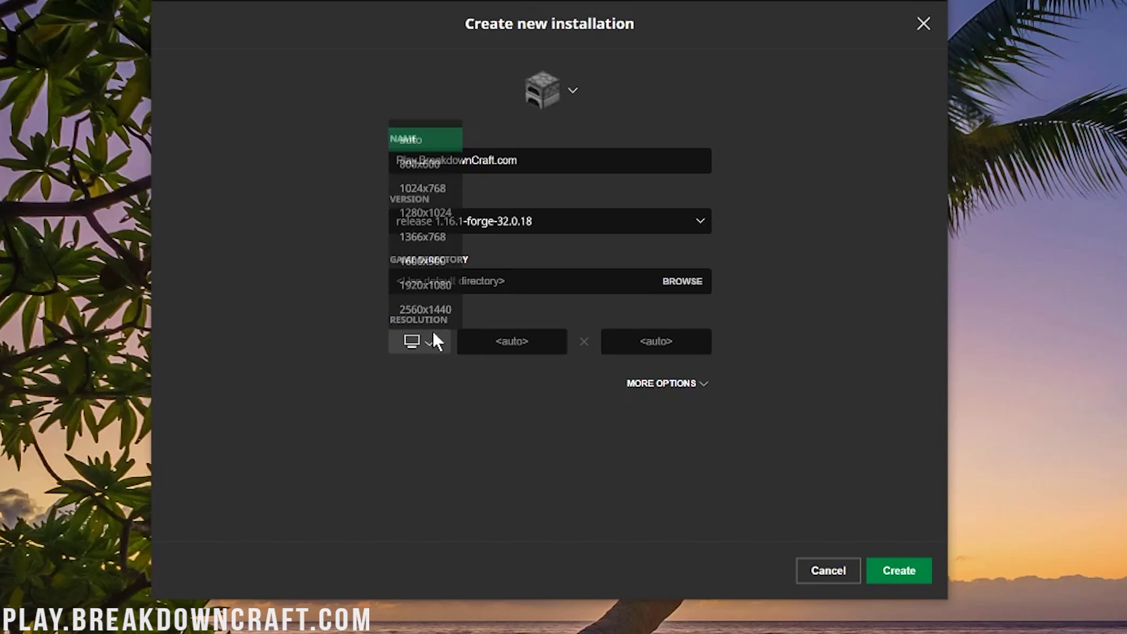
left_click(426, 284)
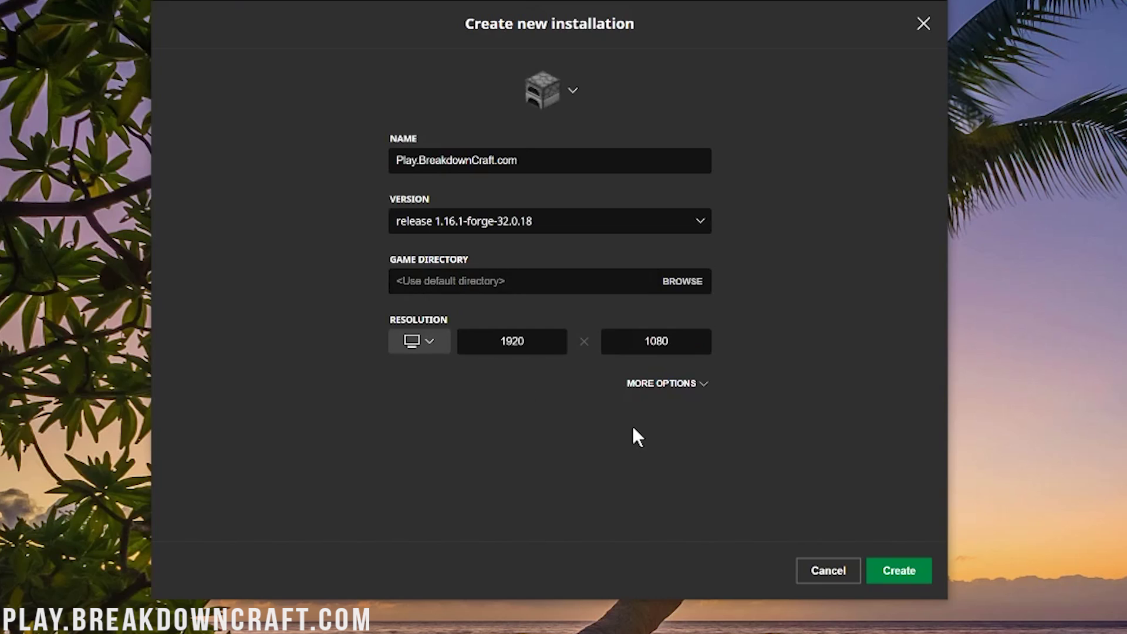
left_click(898, 572)
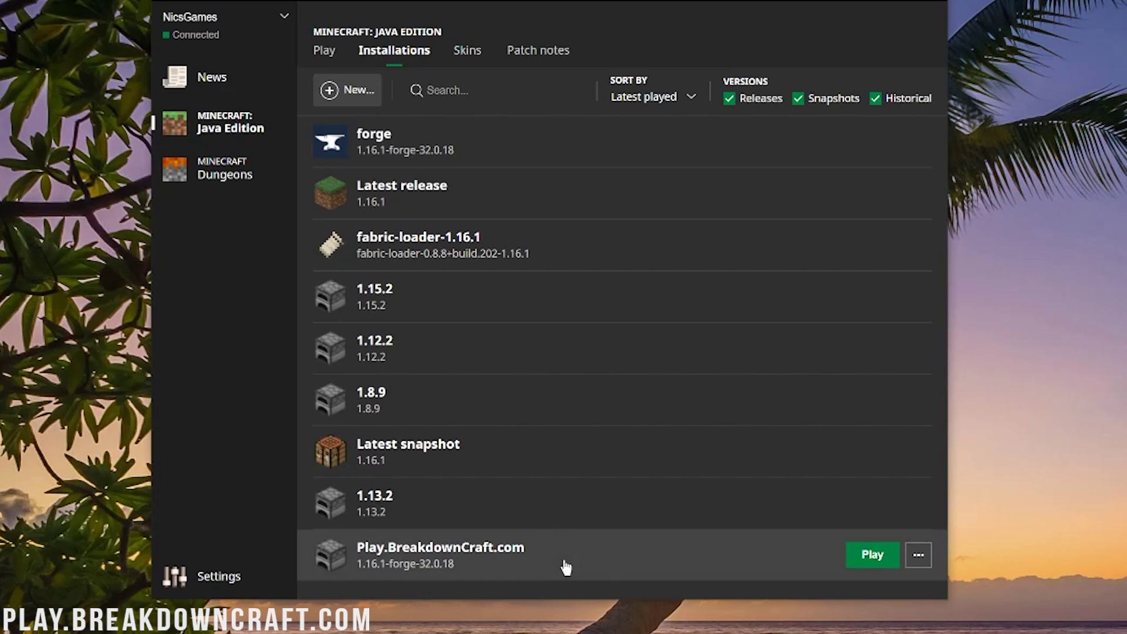
Play the Play.BreakdownCraft.com installation and continue past the mod warning to Forge's main menu.
left_click(858, 558)
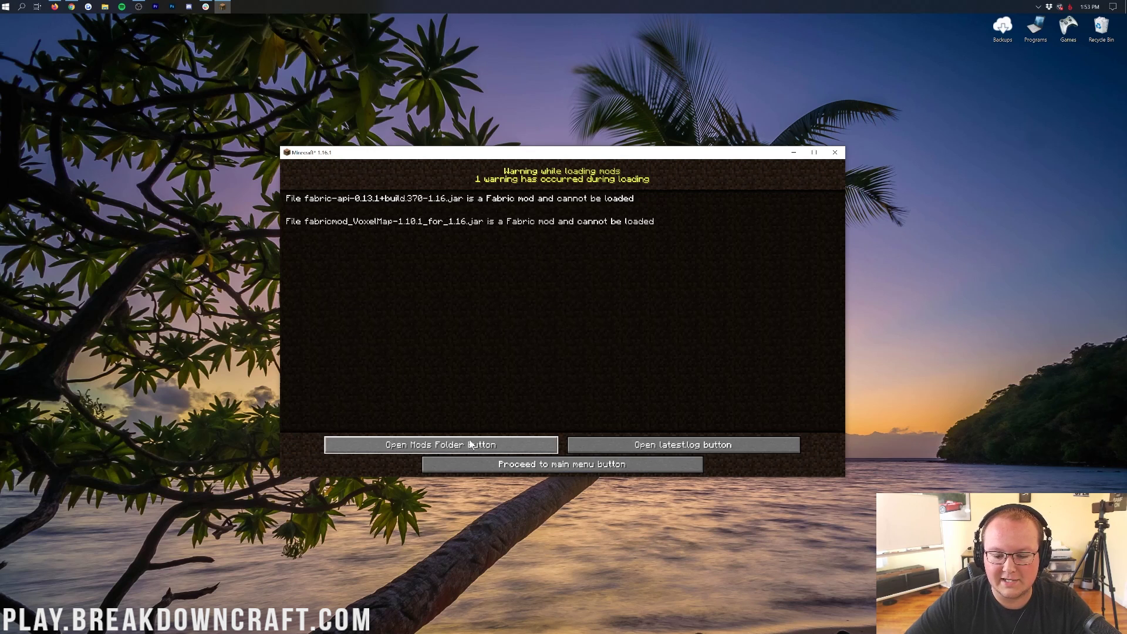
left_click(530, 468)
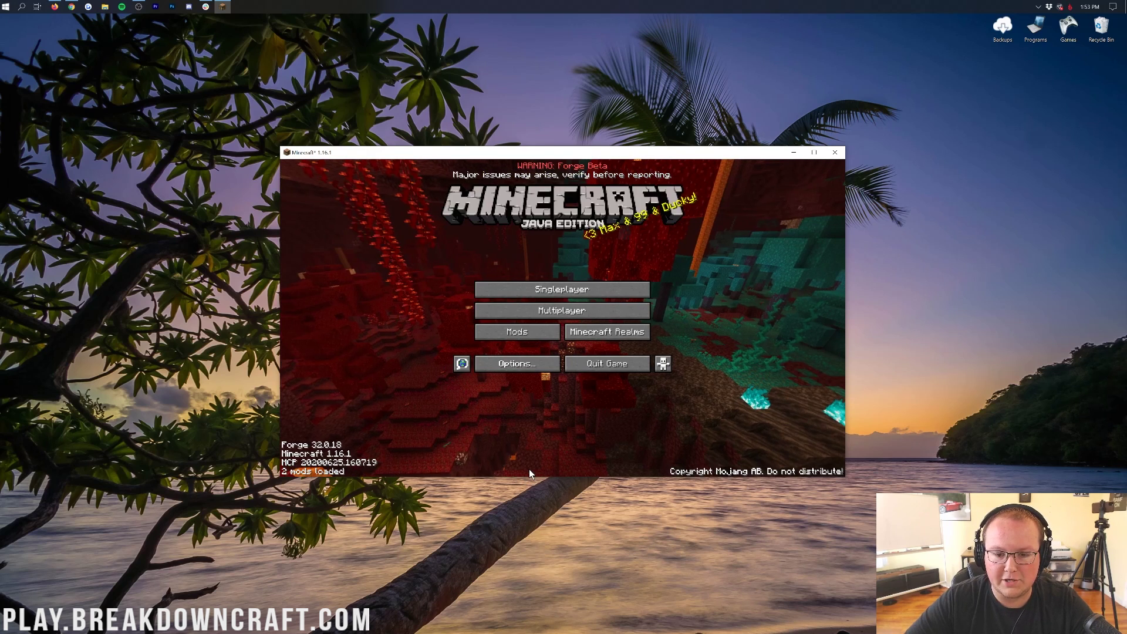
Delete the two Fabric jars and the mamiyaotaru folder from Minecraft's mods folder.
left_click(532, 330)
left_click(326, 468)
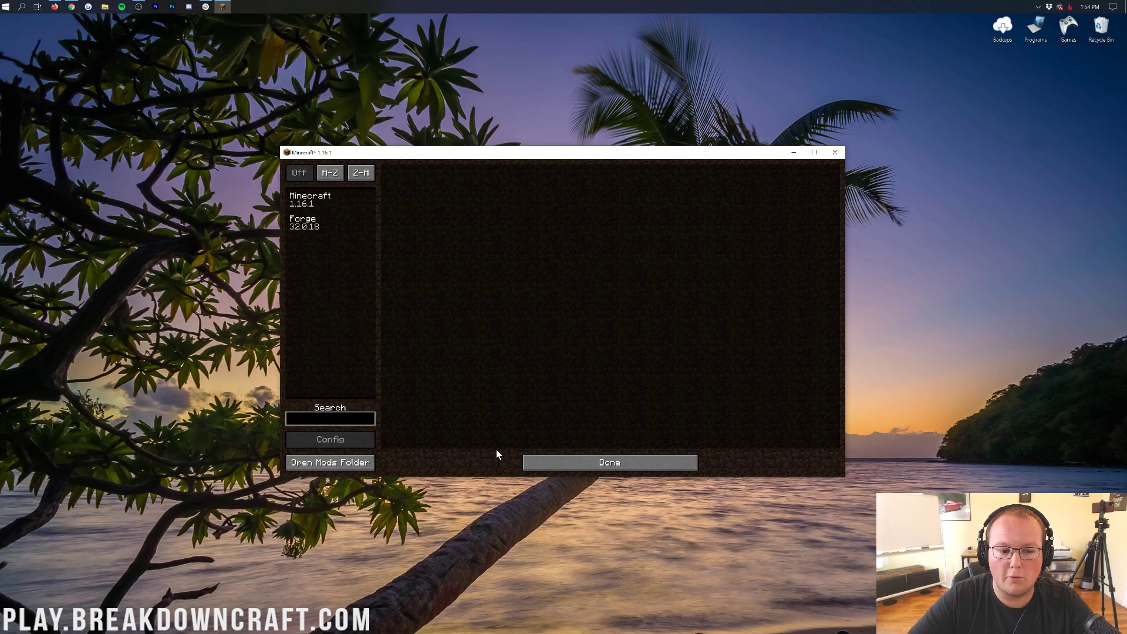
left_click_drag(517, 276, 1101, 27)
left_click_drag(634, 226, 1102, 26)
Close the mods folder, check Forge's details in the Mods list, and return to the main menu.
left_click(781, 177)
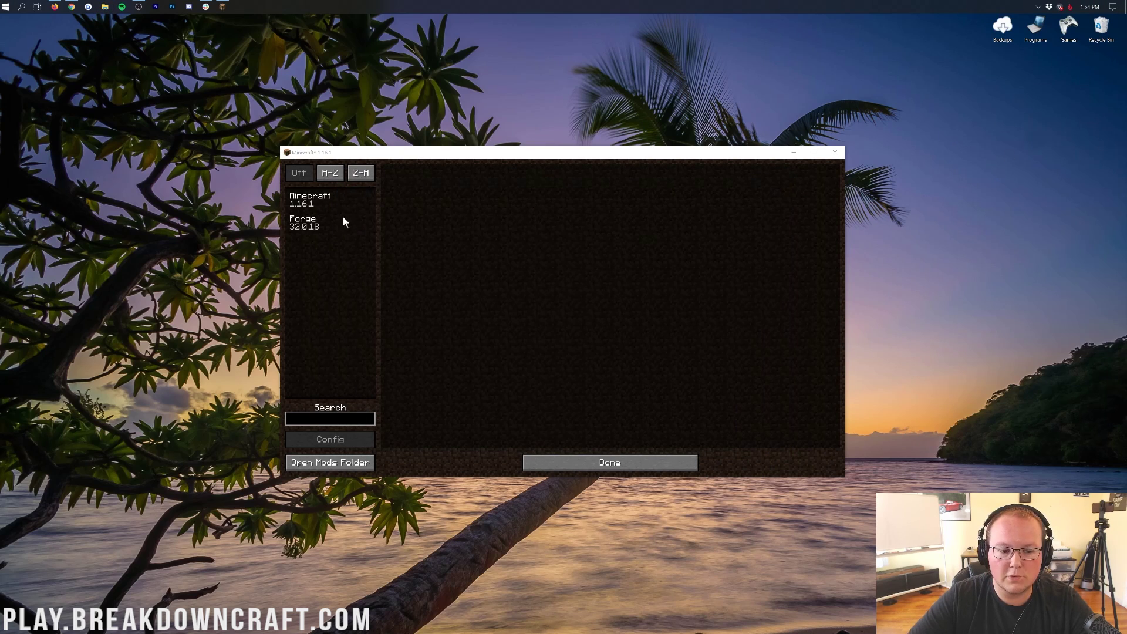
left_click(321, 240)
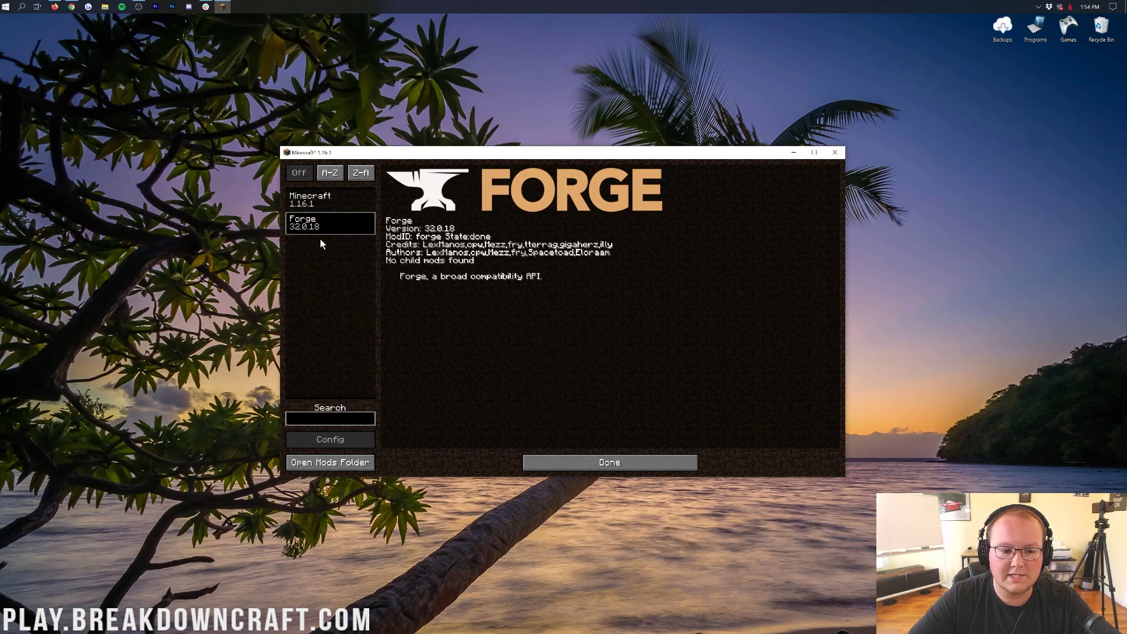
left_click(626, 460)
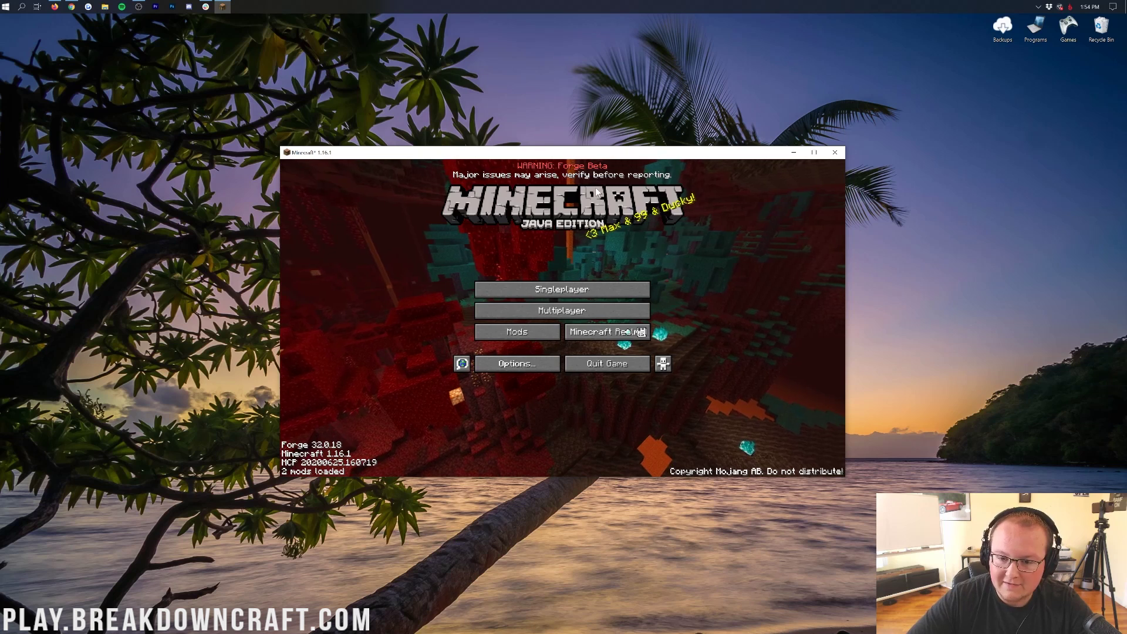
Load the first singleplayer world and walk along the terracotta path.
left_click(560, 295)
double_click(550, 222)
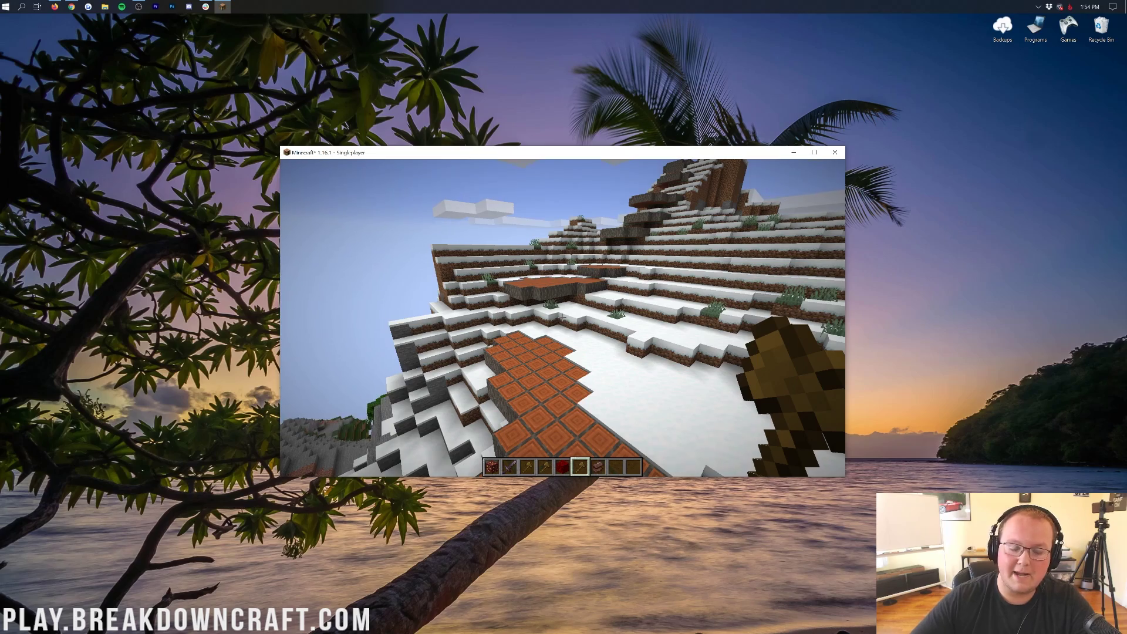
key("w")
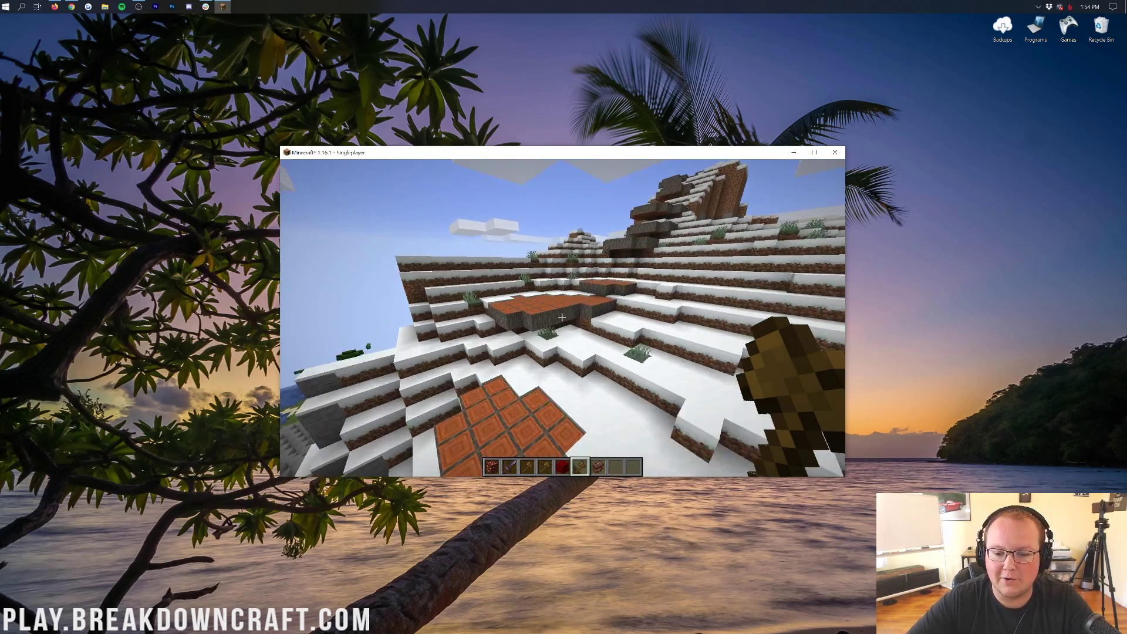
mouse_move(563, 317)
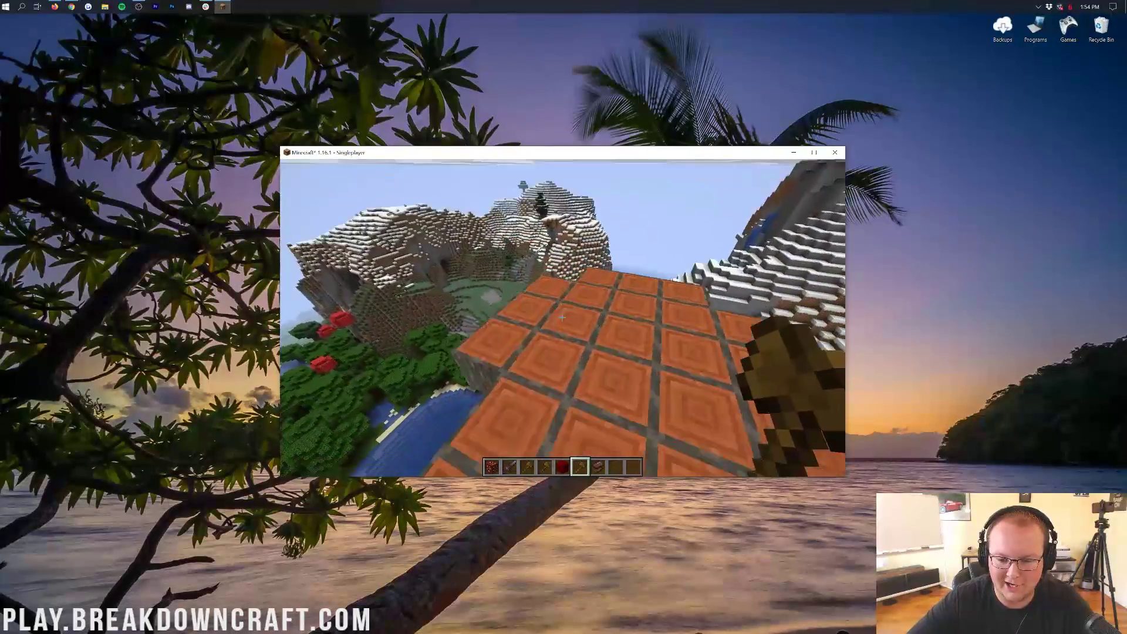
Walk up to the dark log structure, then save and quit to the title screen.
key("w")
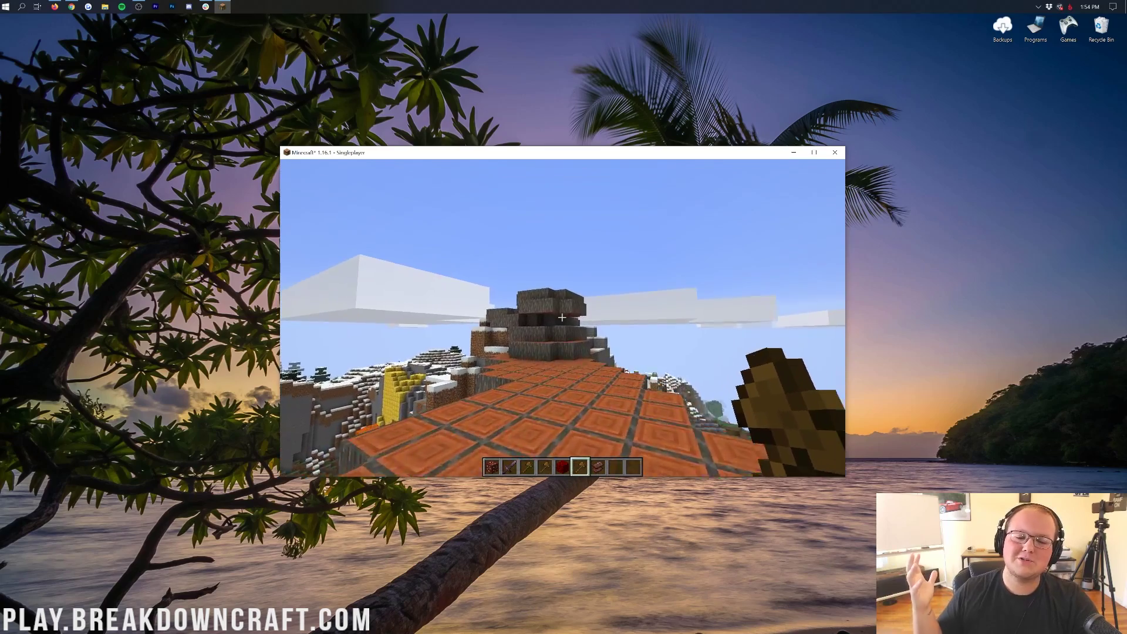
key("w")
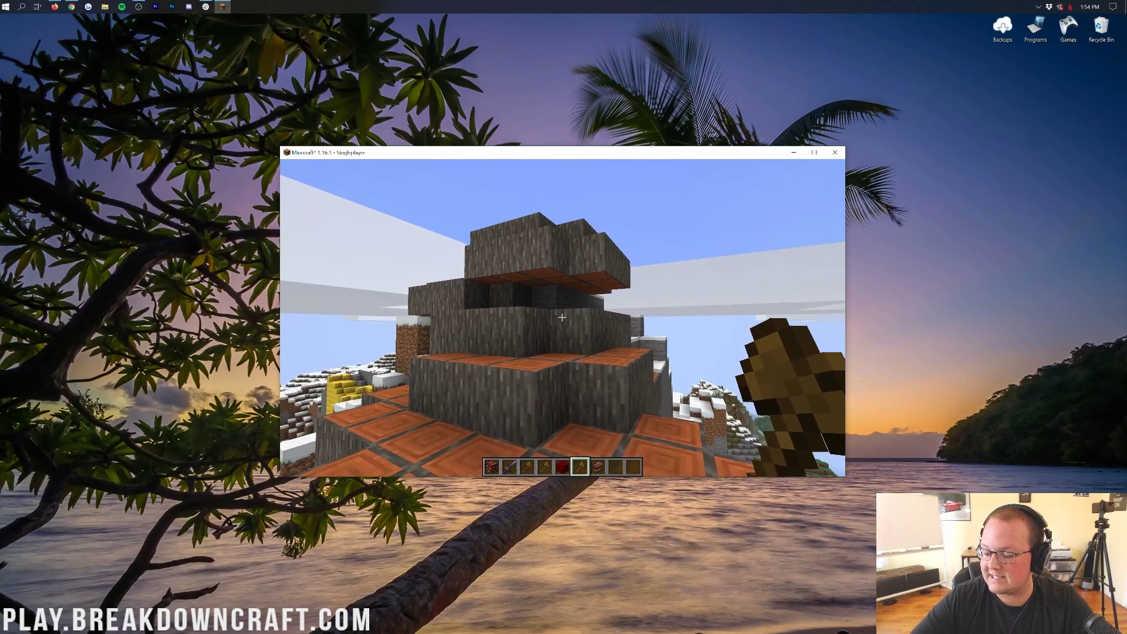
key("Escape")
left_click(565, 339)
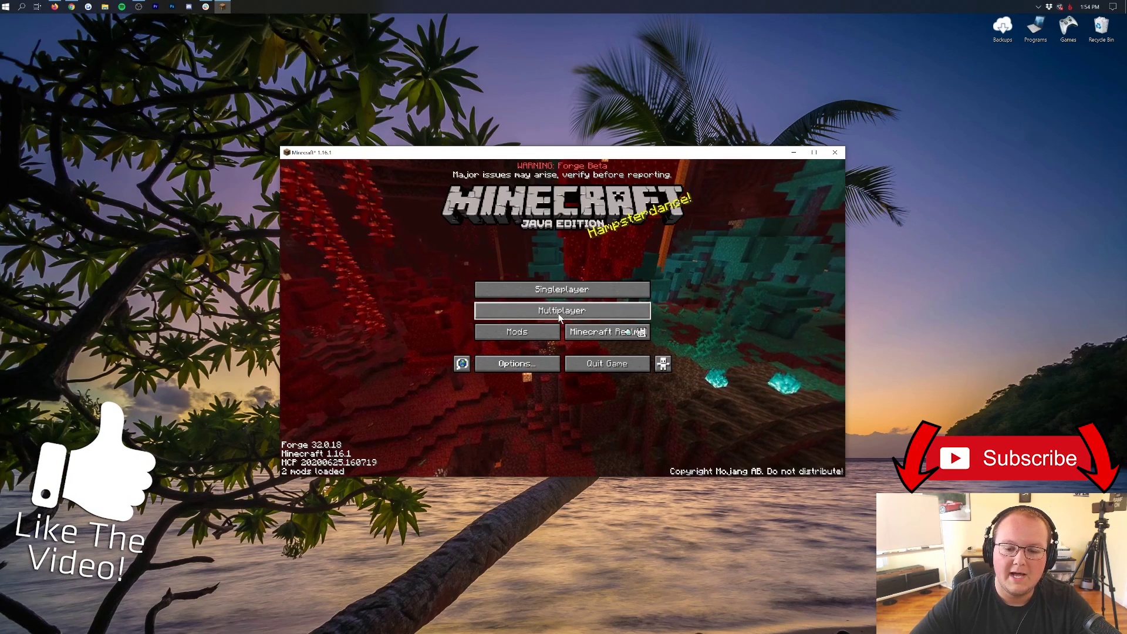
Open the Multiplayer server list showing the Play.BreakdownCraft.com server.
left_click(558, 314)
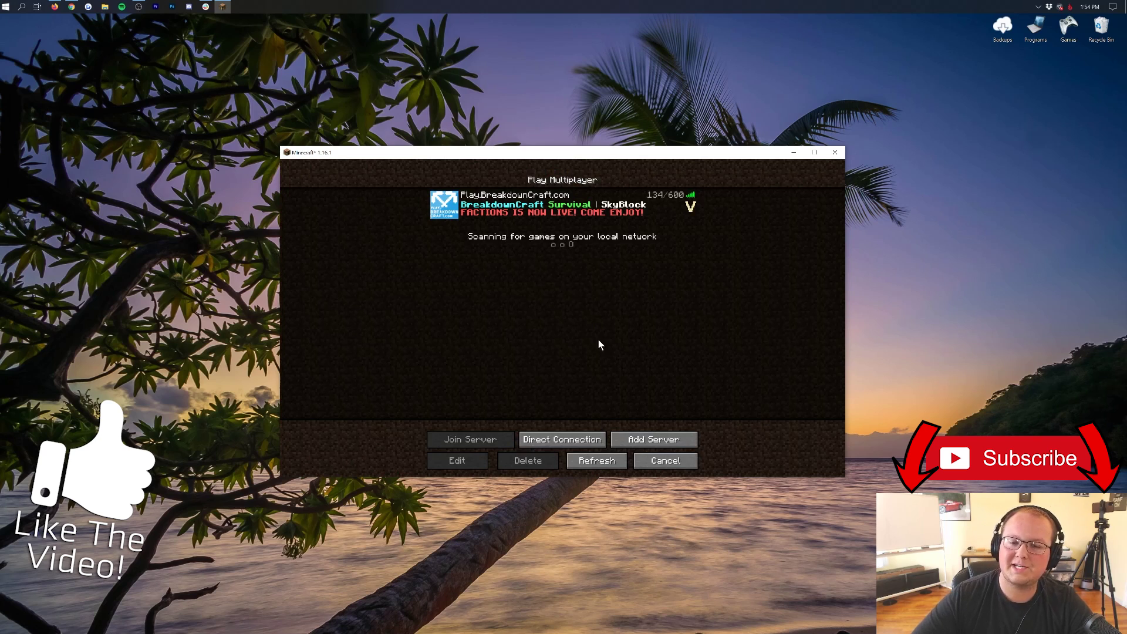